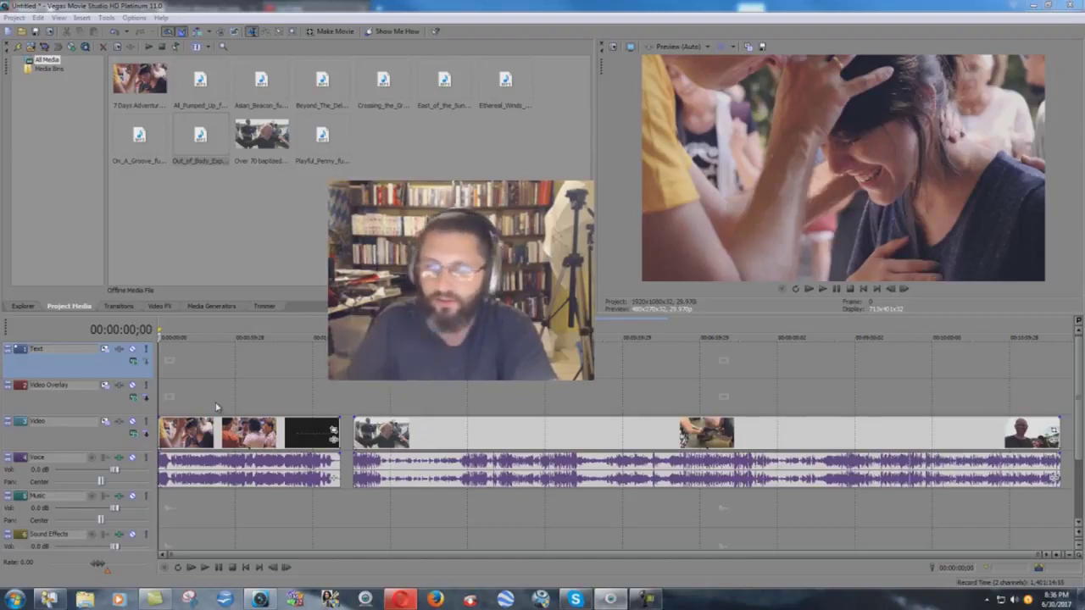
Play the opening of the first clip, and its closing section from about 00:01:52 into the second clip
click(211, 572)
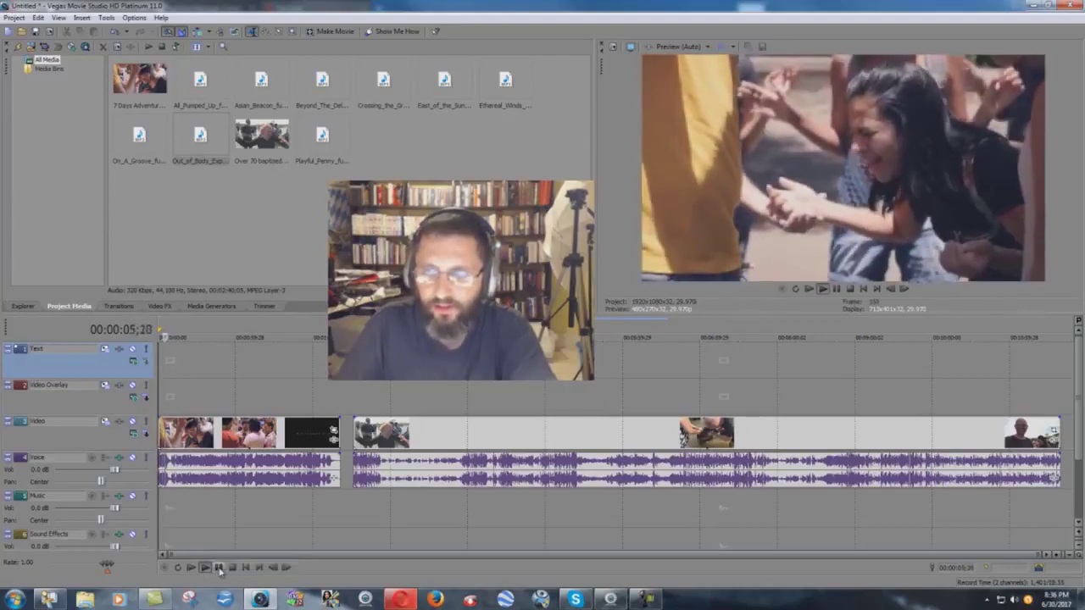
click(222, 568)
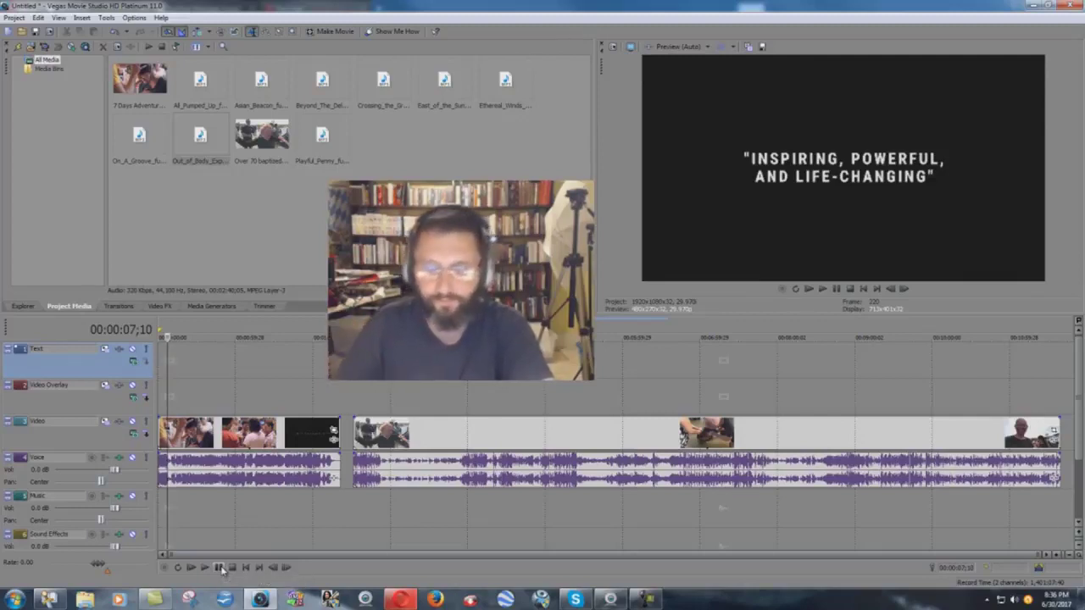
click(319, 408)
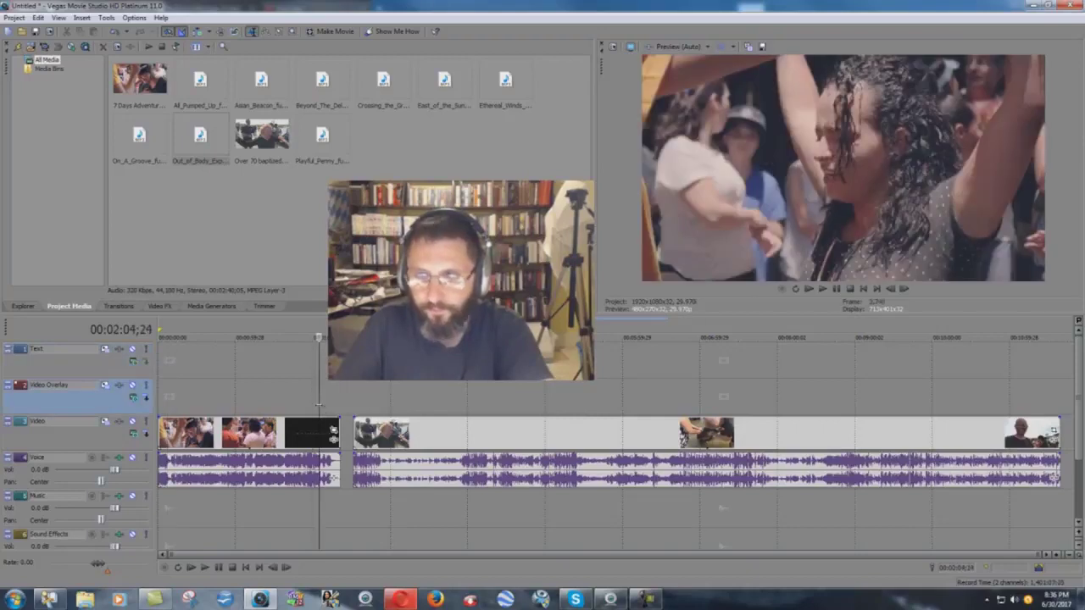
click(308, 407)
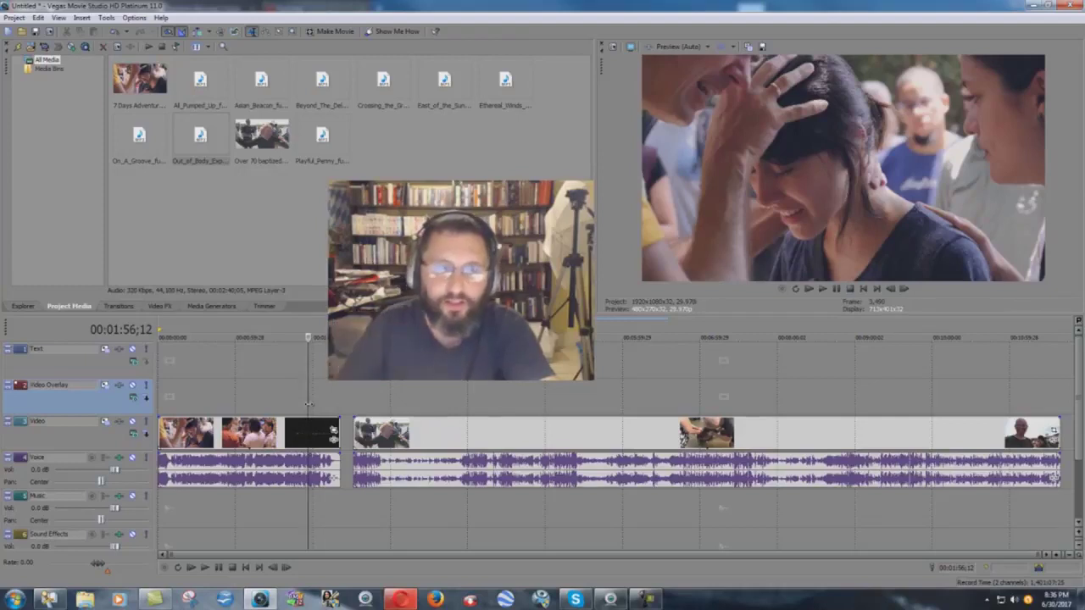
click(303, 402)
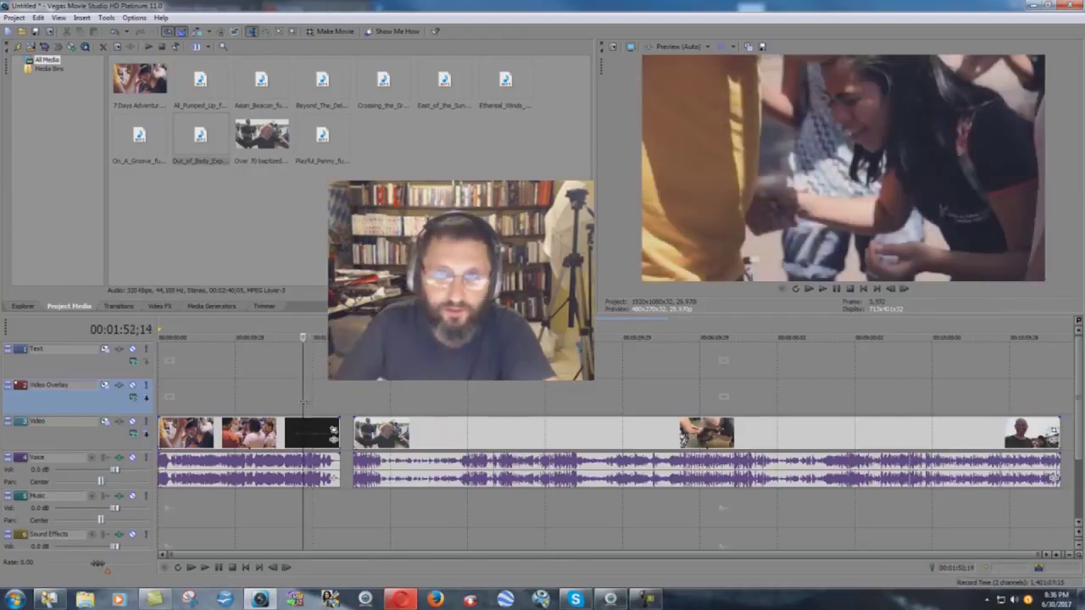
click(204, 568)
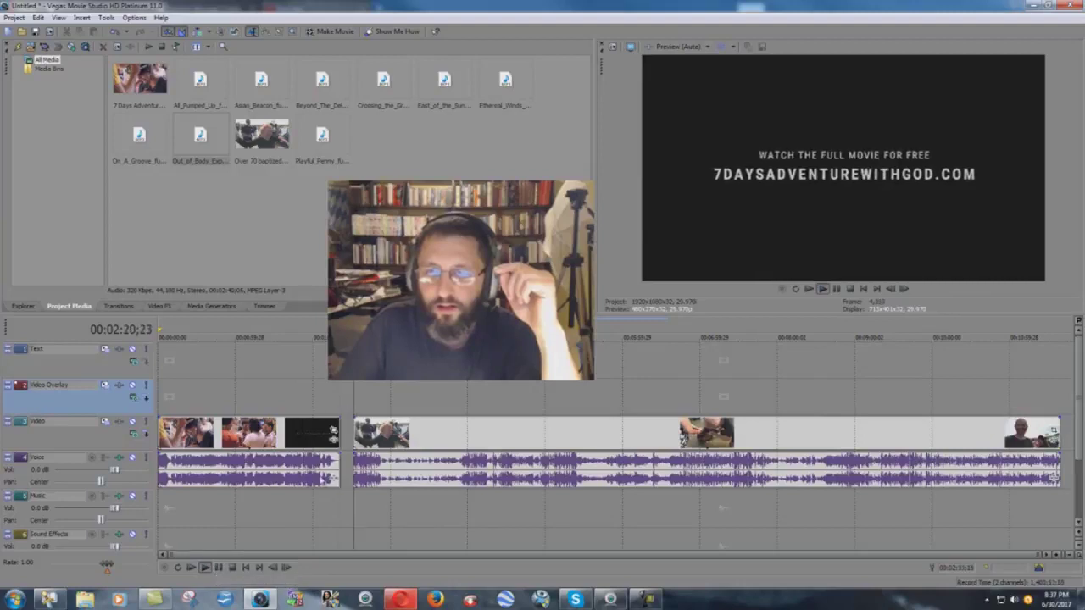
click(232, 568)
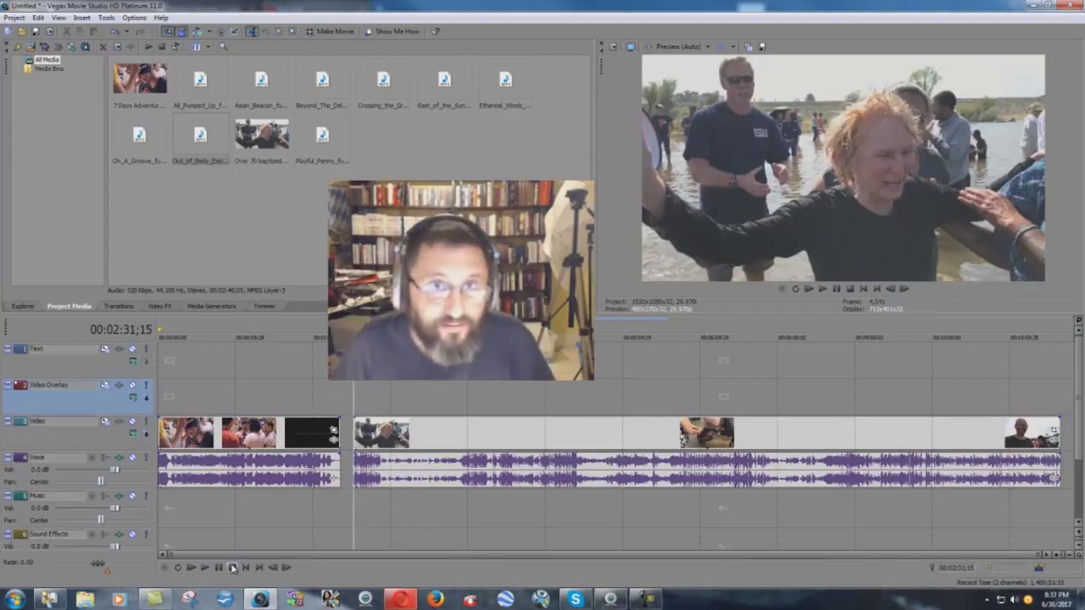
Mute the Voice track and play the first clip from the start of the project without its sound
click(314, 400)
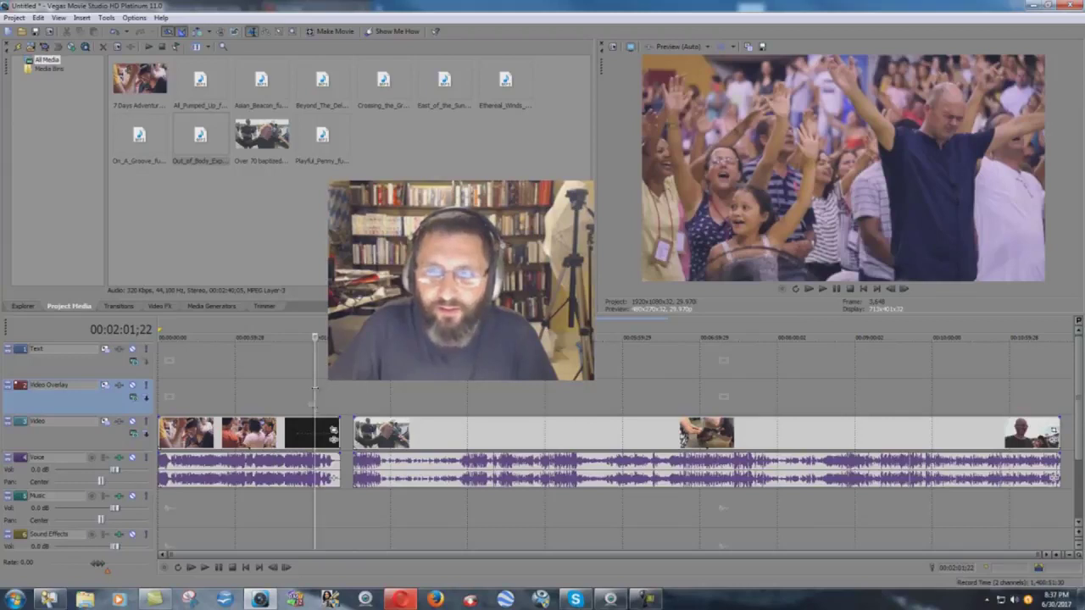
click(132, 457)
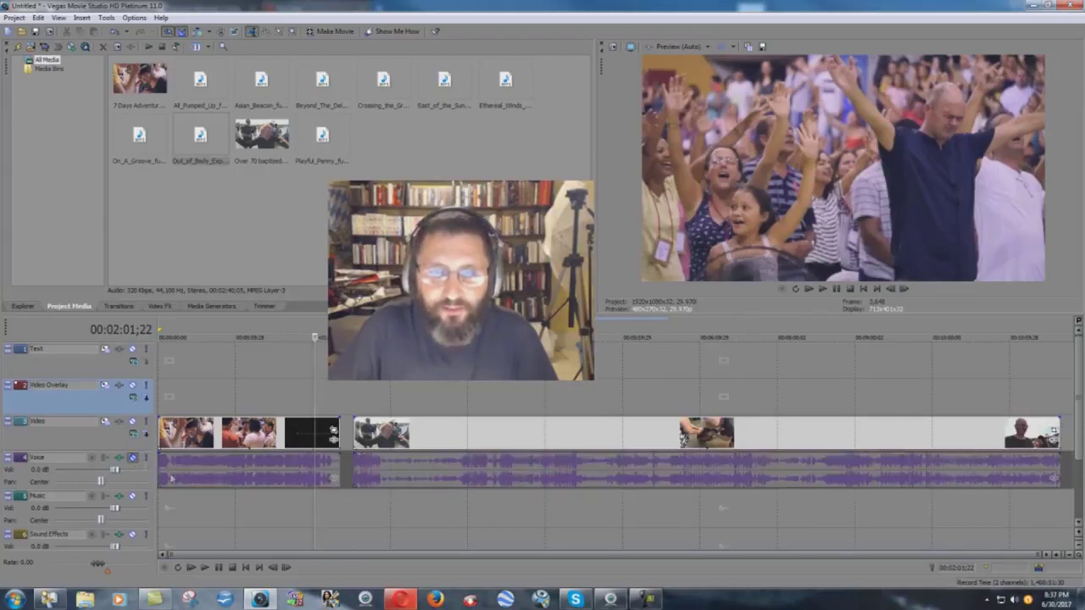
click(245, 567)
click(205, 567)
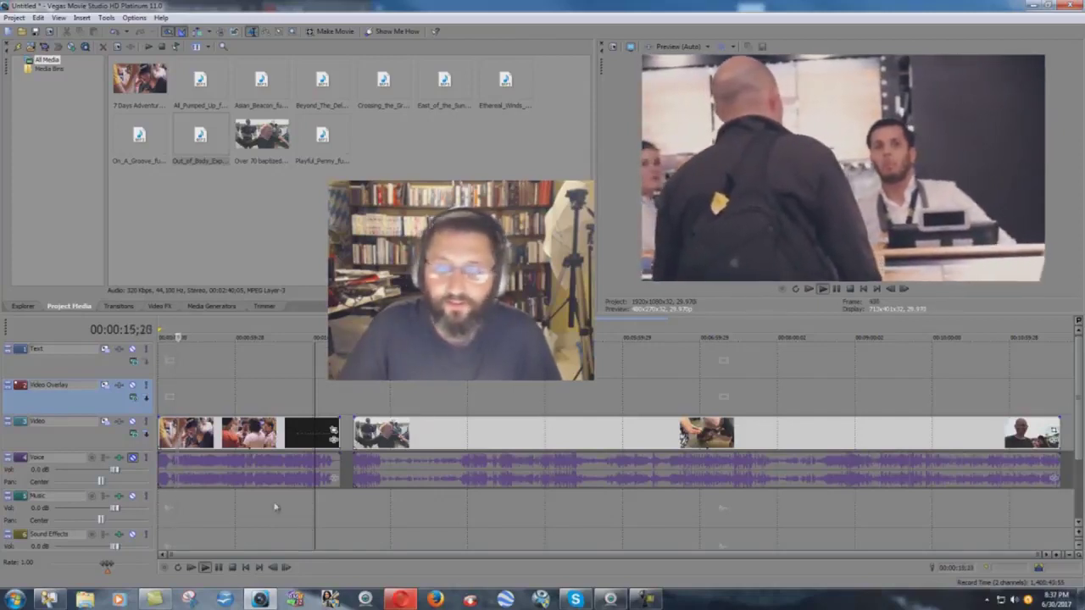
click(230, 567)
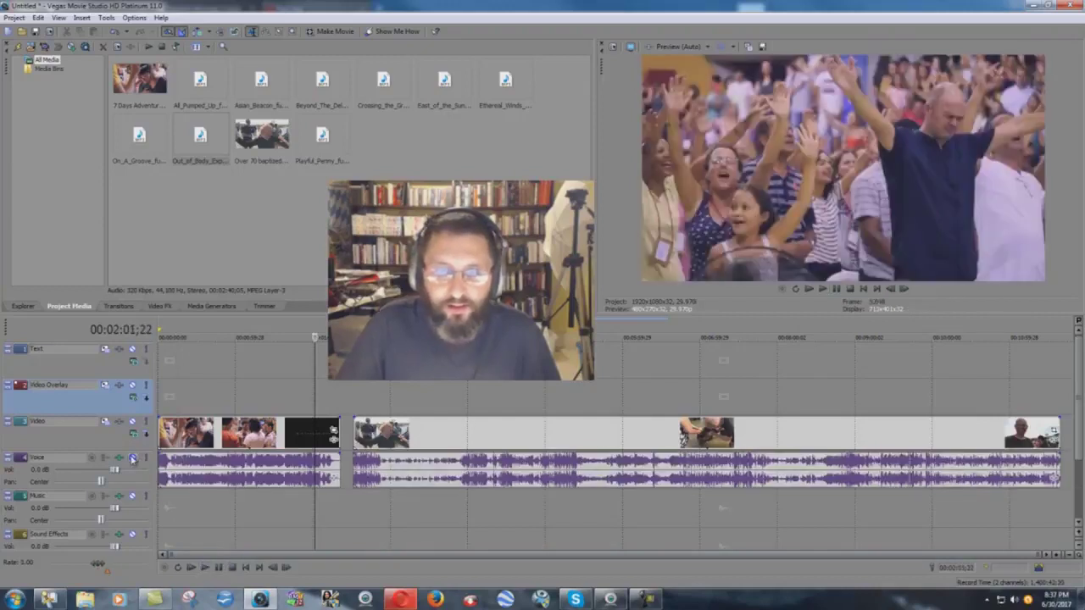
Play the second clip from about 00:03:53 to 00:05:04, pausing along the way to review its footage and speech
click(458, 412)
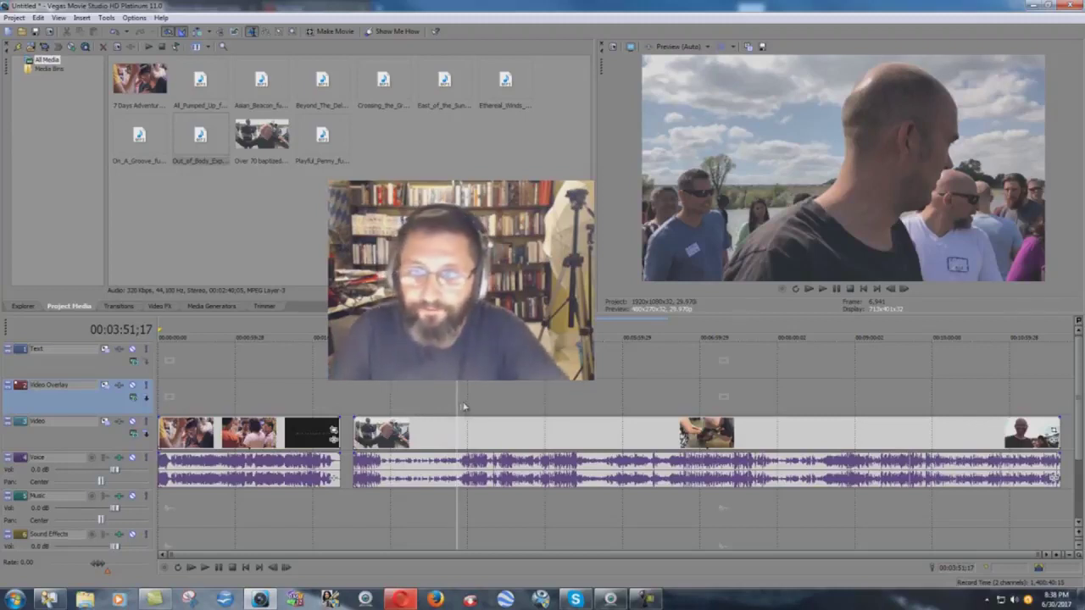
drag(462, 400, 460, 402)
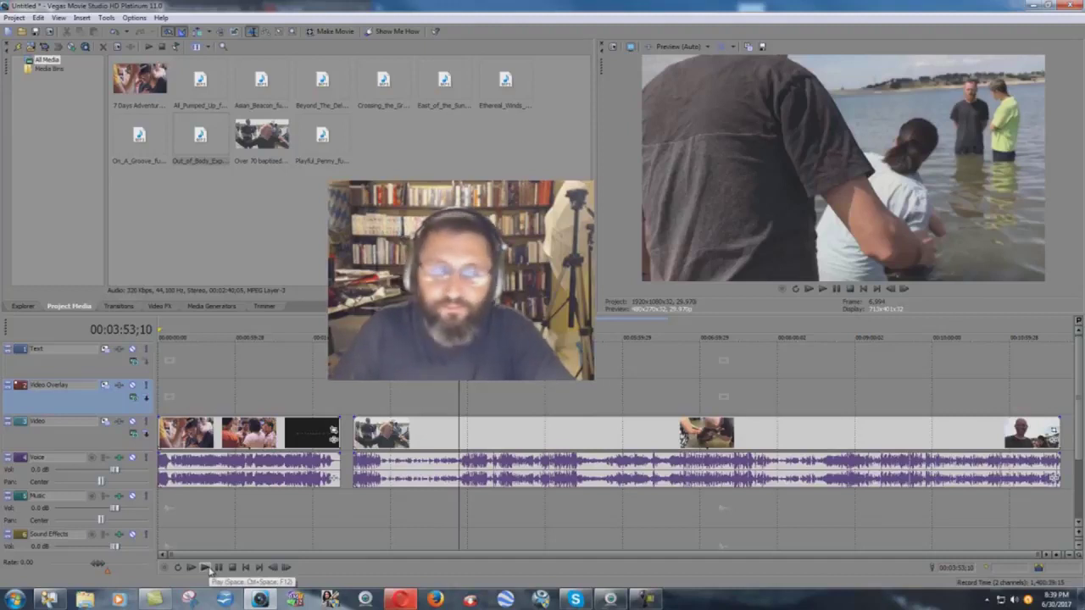
click(210, 571)
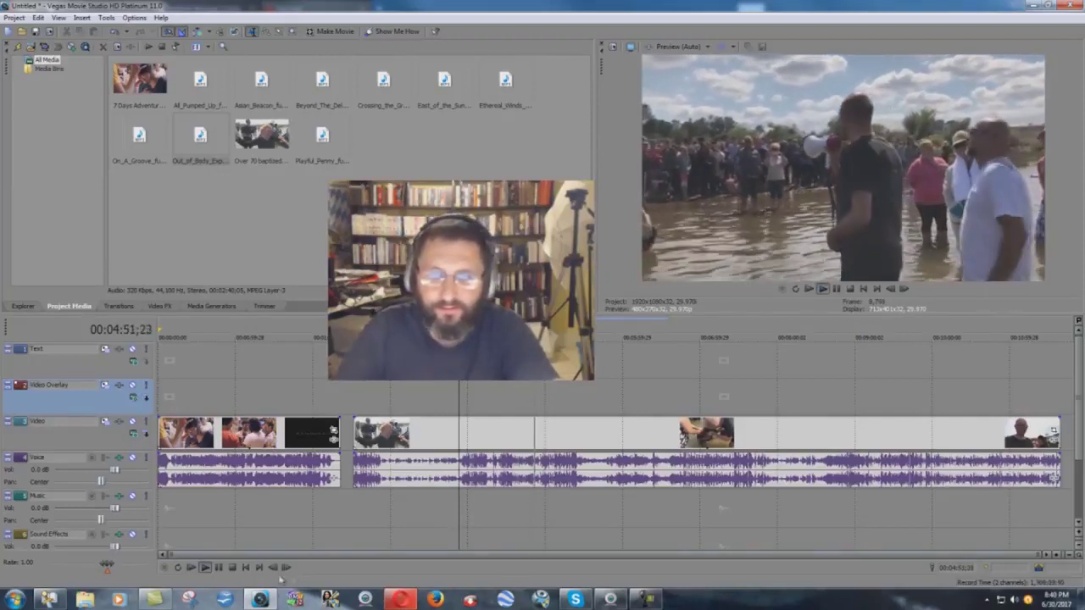
click(218, 568)
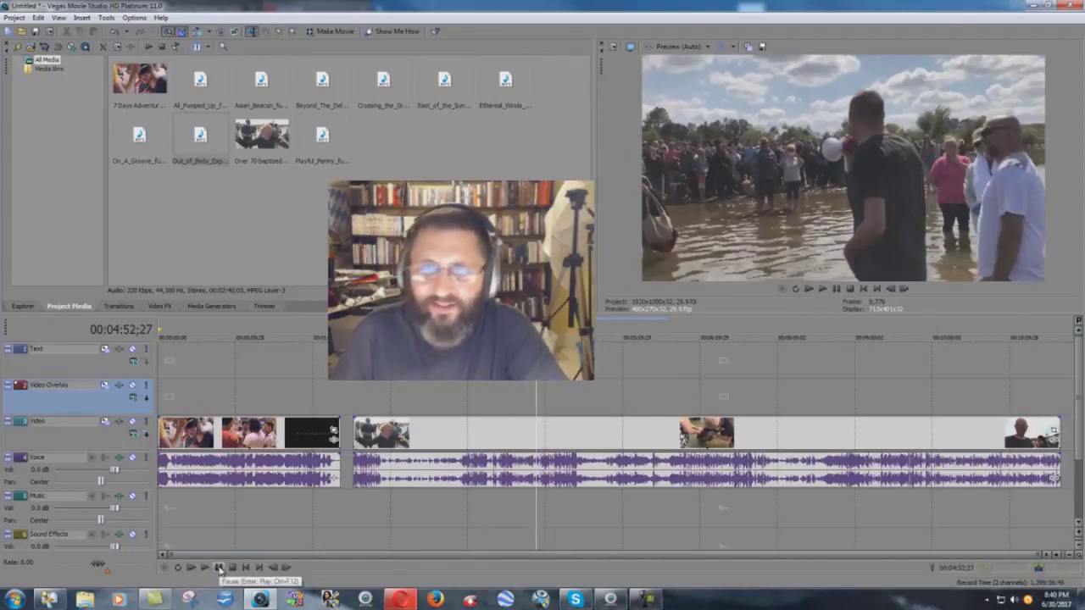
click(210, 568)
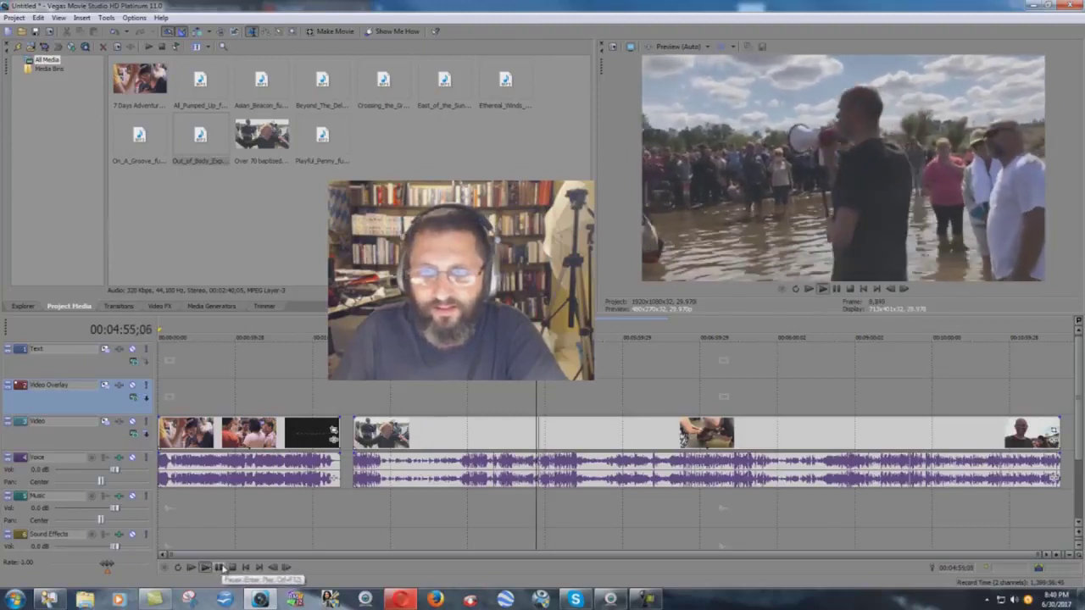
click(219, 568)
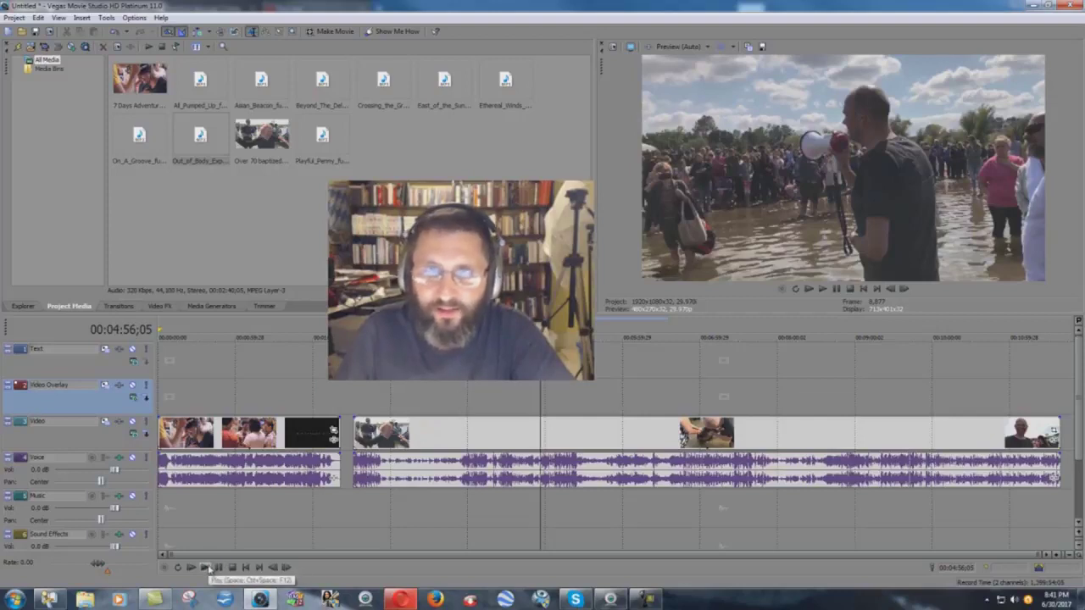
click(210, 569)
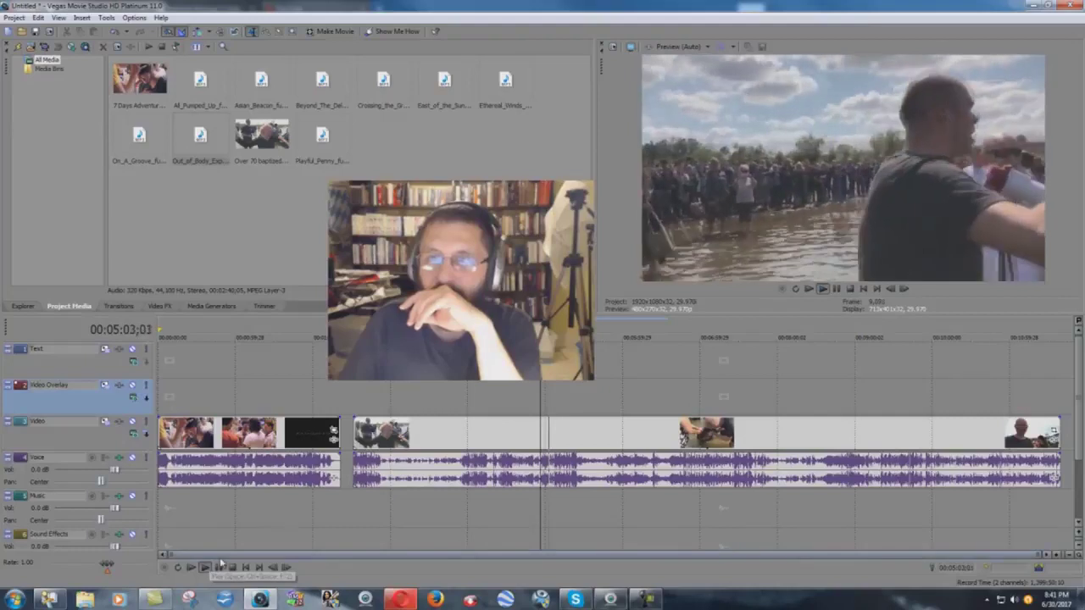
click(219, 567)
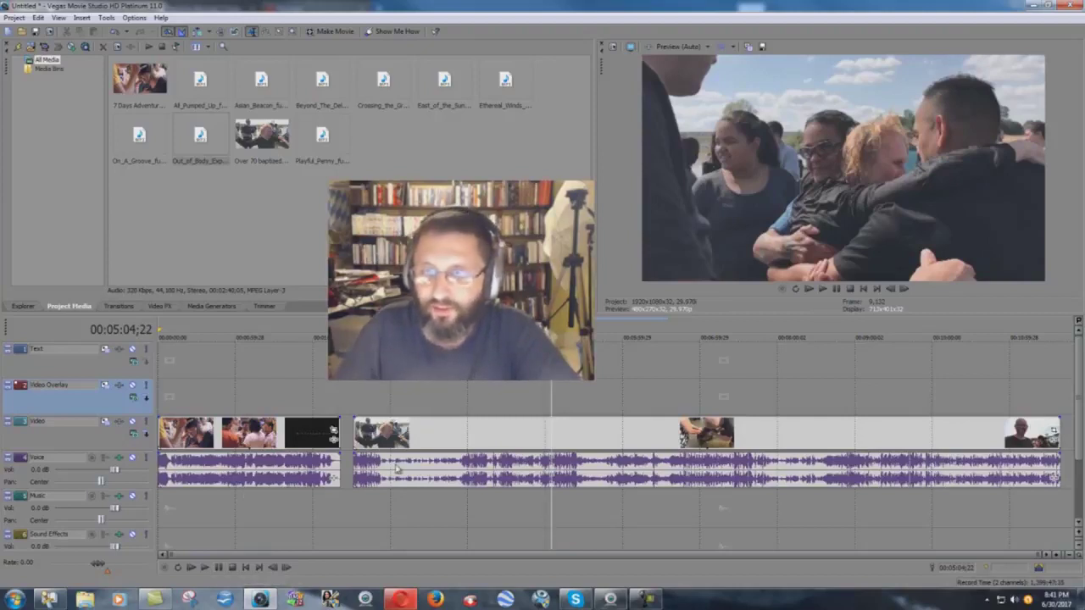
Try the Asian_Beacon audio as background on the Music track, near 00:03:53;23 under the second clip
click(460, 400)
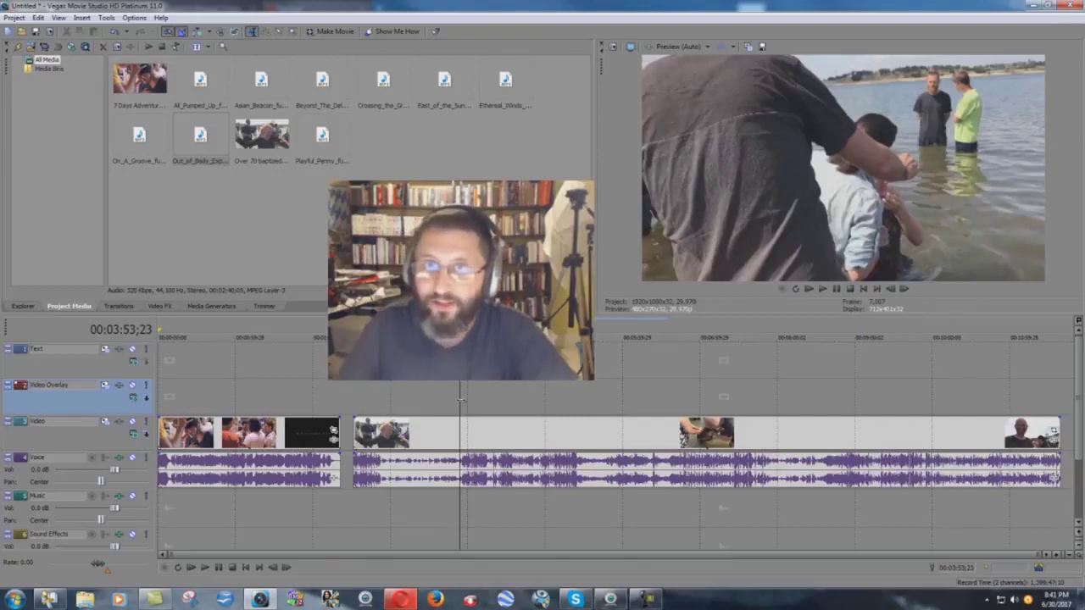
click(262, 88)
drag(398, 356, 492, 512)
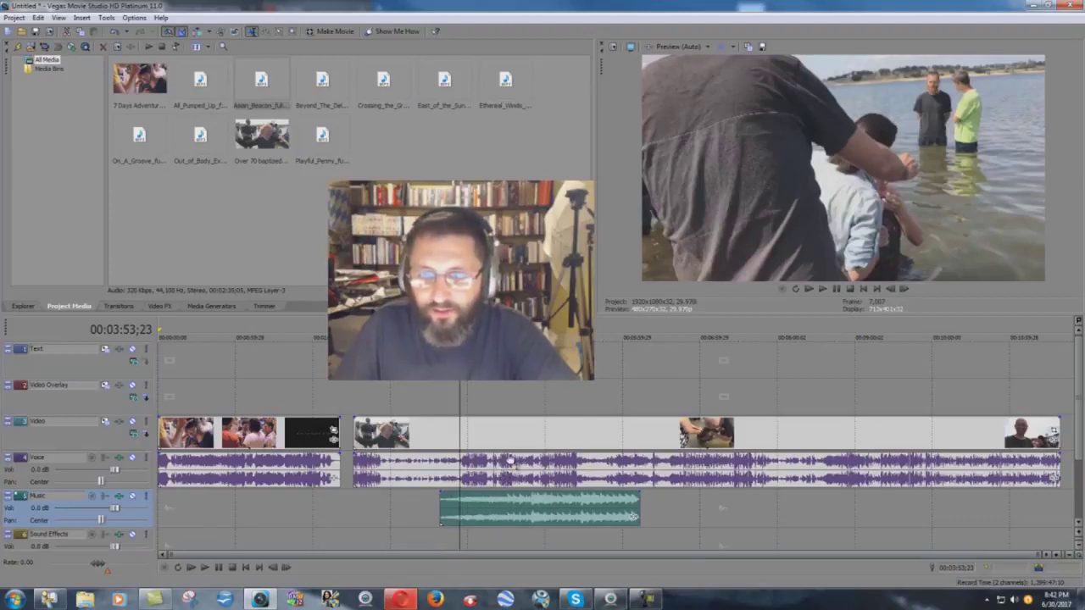
Lower the gain of the second clip's voice audio in two stages while playing it together with the background music
drag(508, 453, 507, 473)
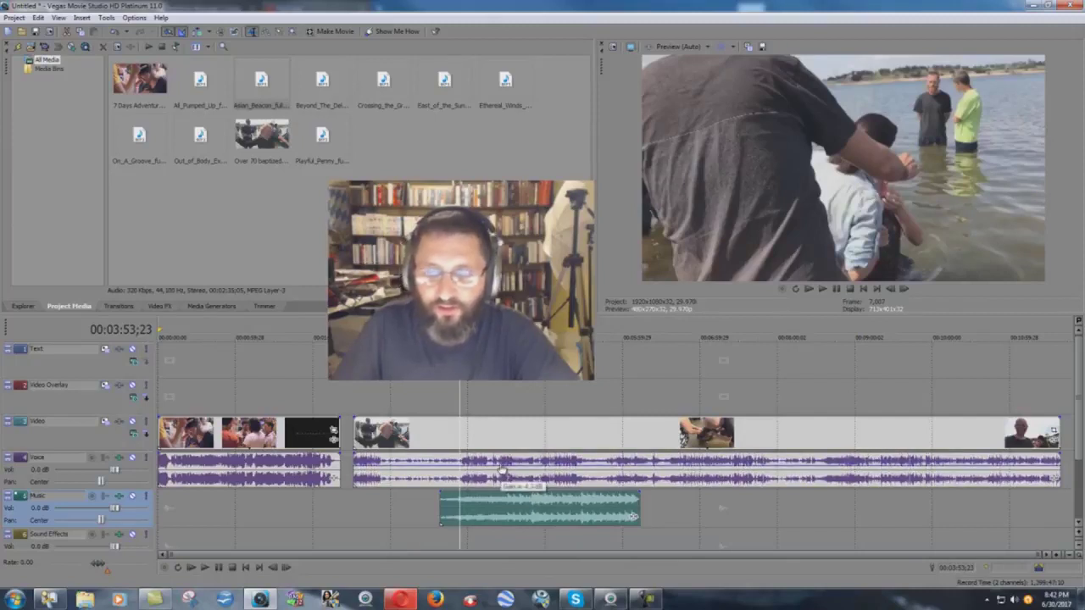
click(205, 568)
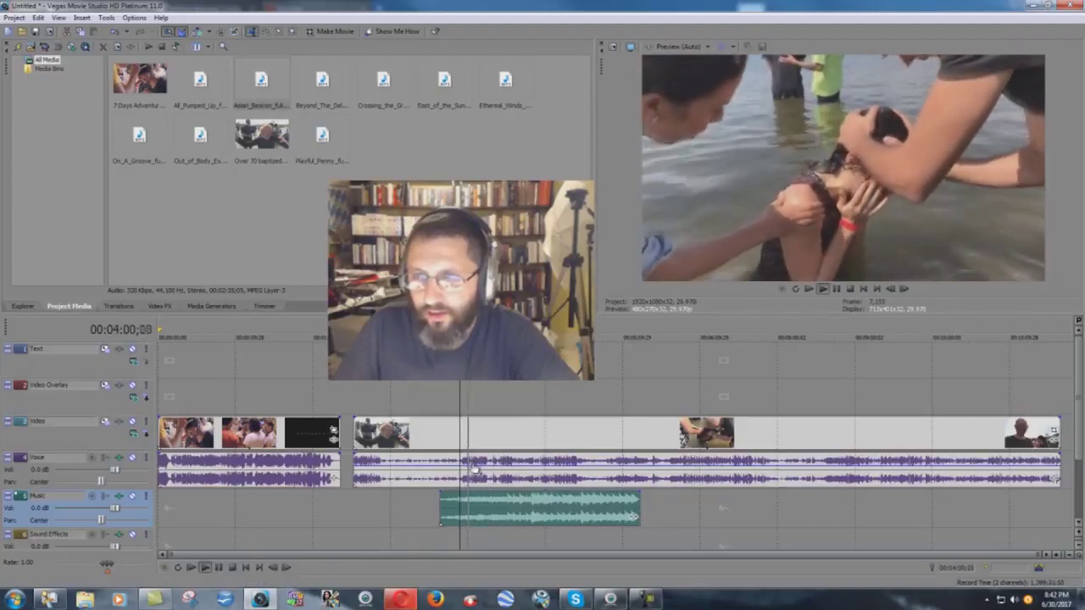
drag(472, 456, 475, 481)
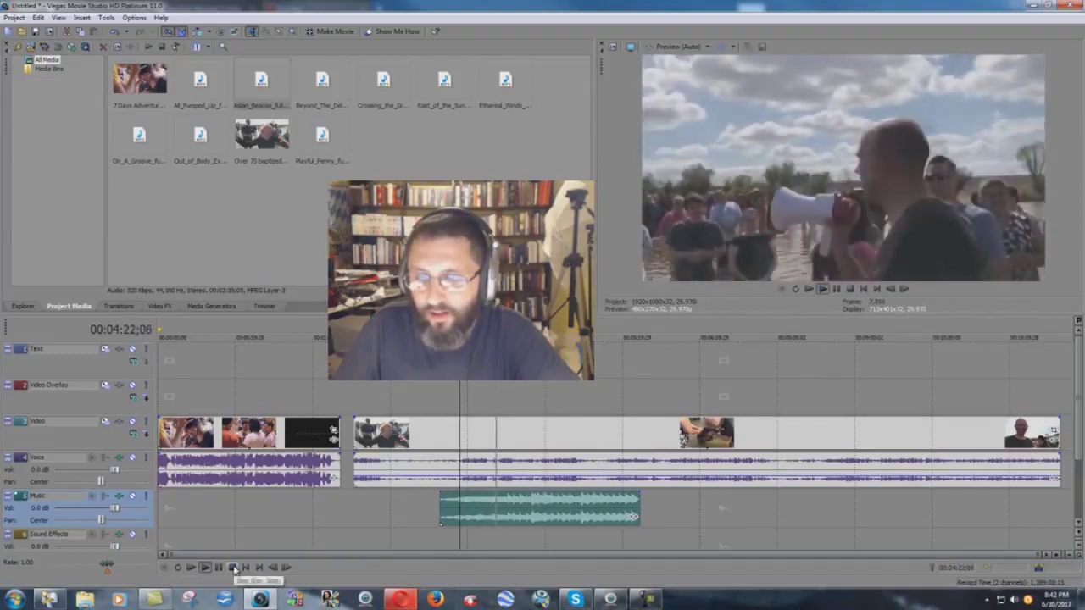
click(233, 568)
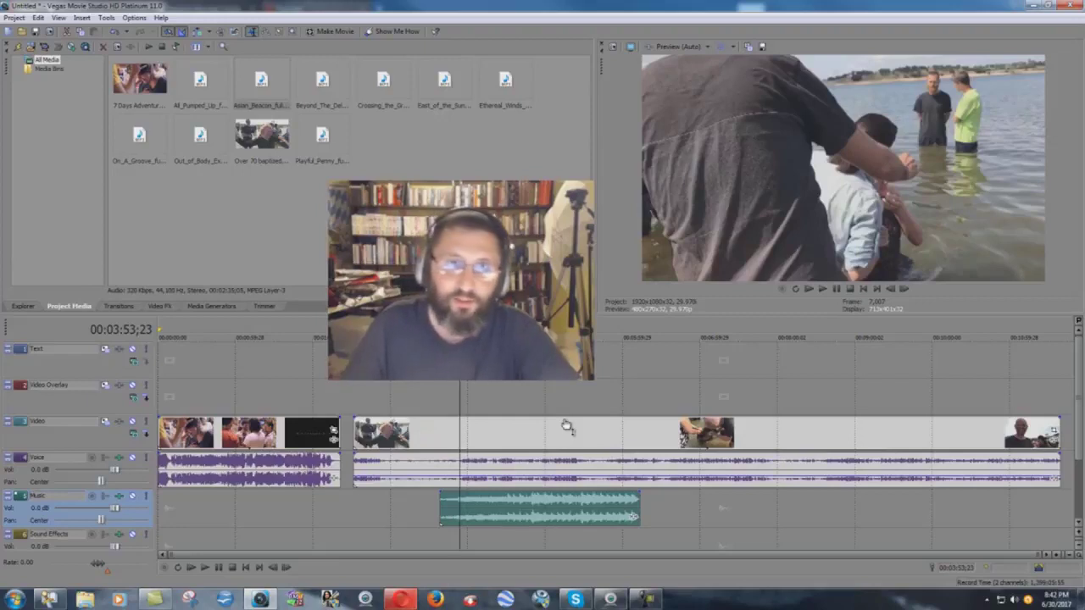
Replace the Asian_Beacon music with All_Pumped_Up, starting at 00:03:53;23 on the Music track, and play the mix
right_click(506, 506)
click(614, 363)
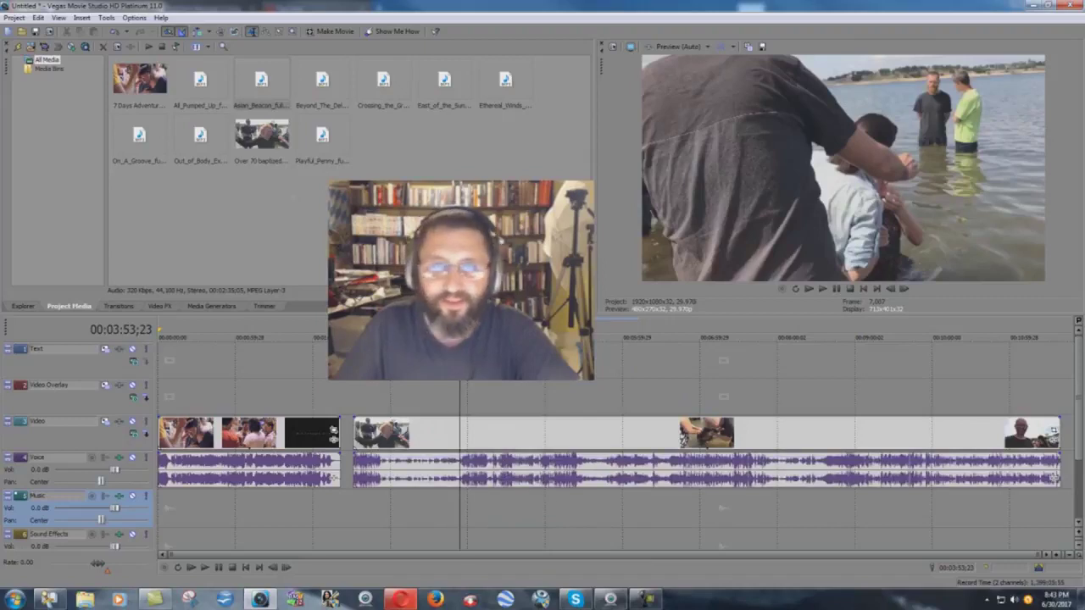
click(192, 81)
drag(321, 208, 468, 515)
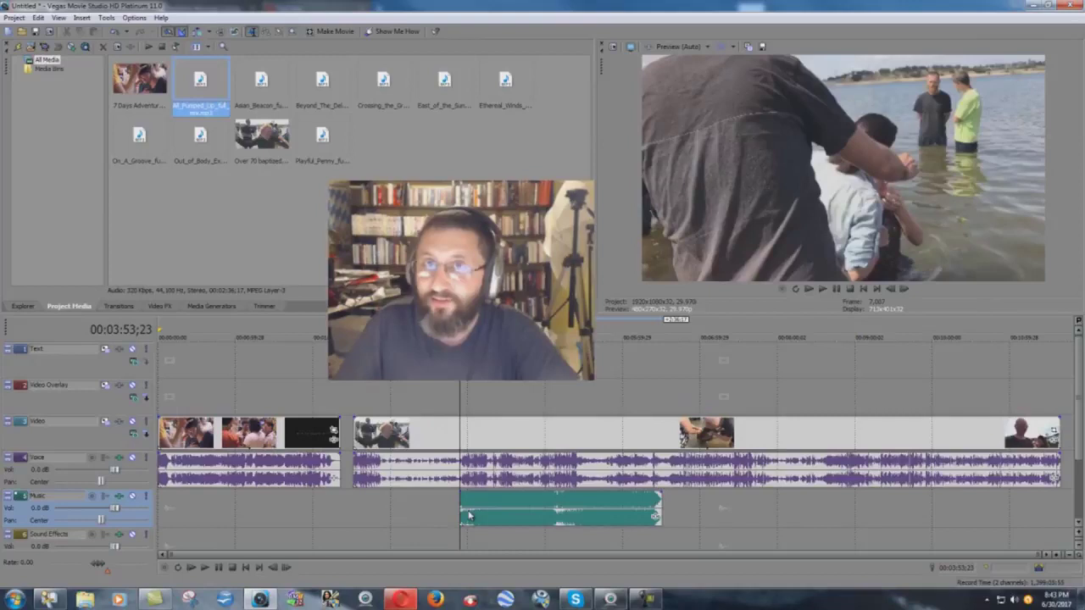
click(210, 568)
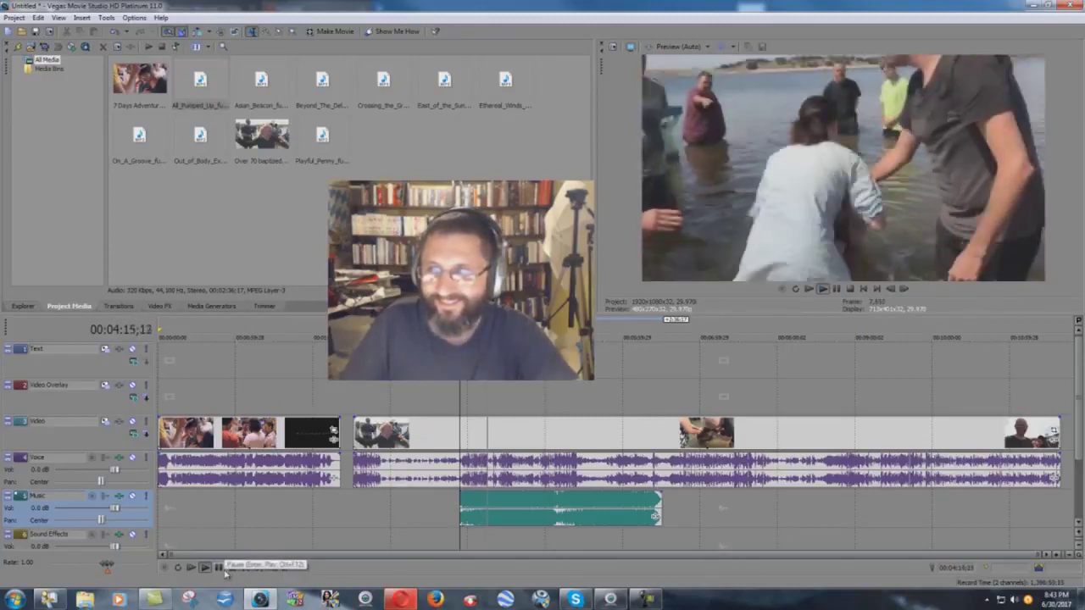
click(225, 575)
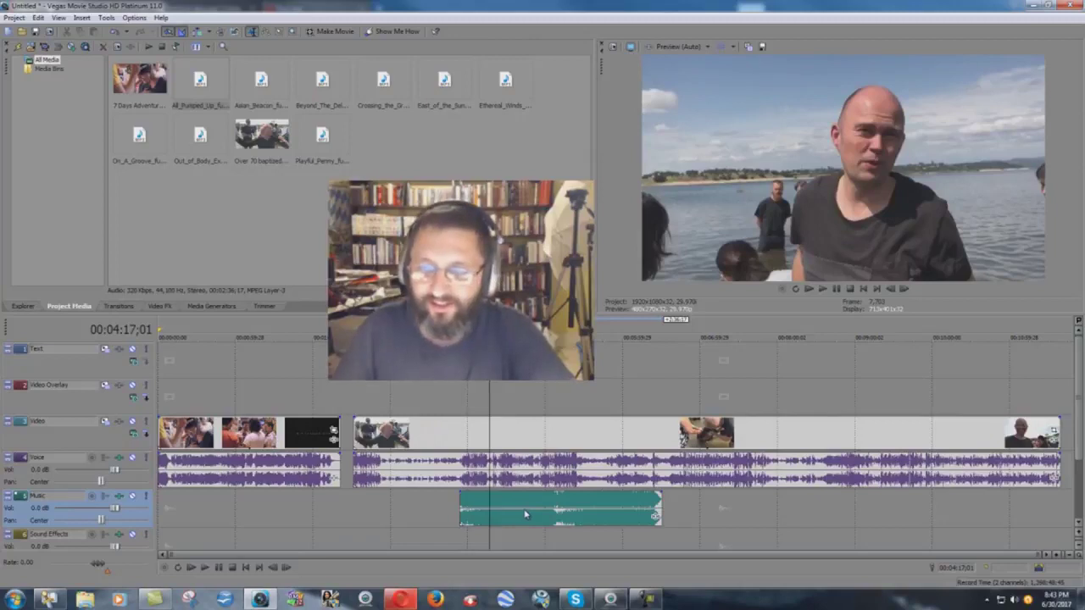
Replace the All_Pumped_Up music with Beyond_The_Delta, starting at 00:03:53;23, and play it with the second clip's voice lowered
click(457, 409)
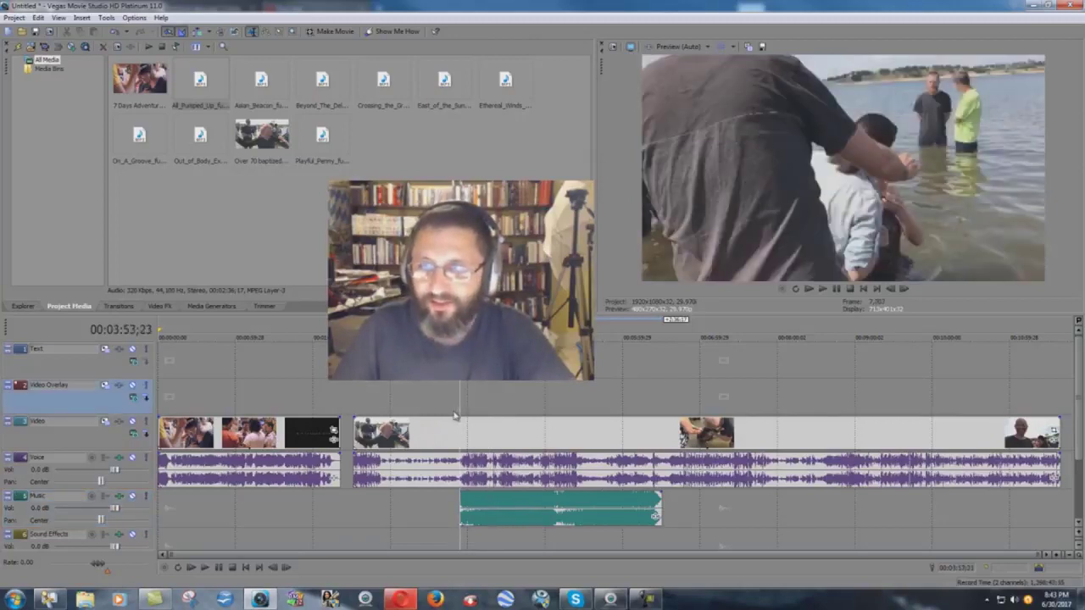
right_click(526, 515)
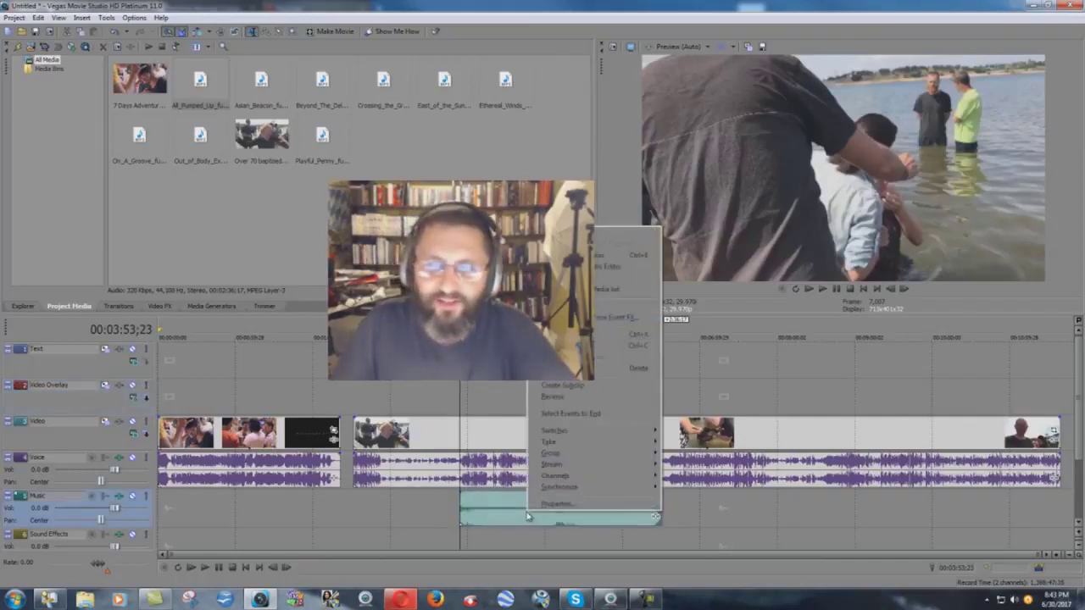
click(638, 367)
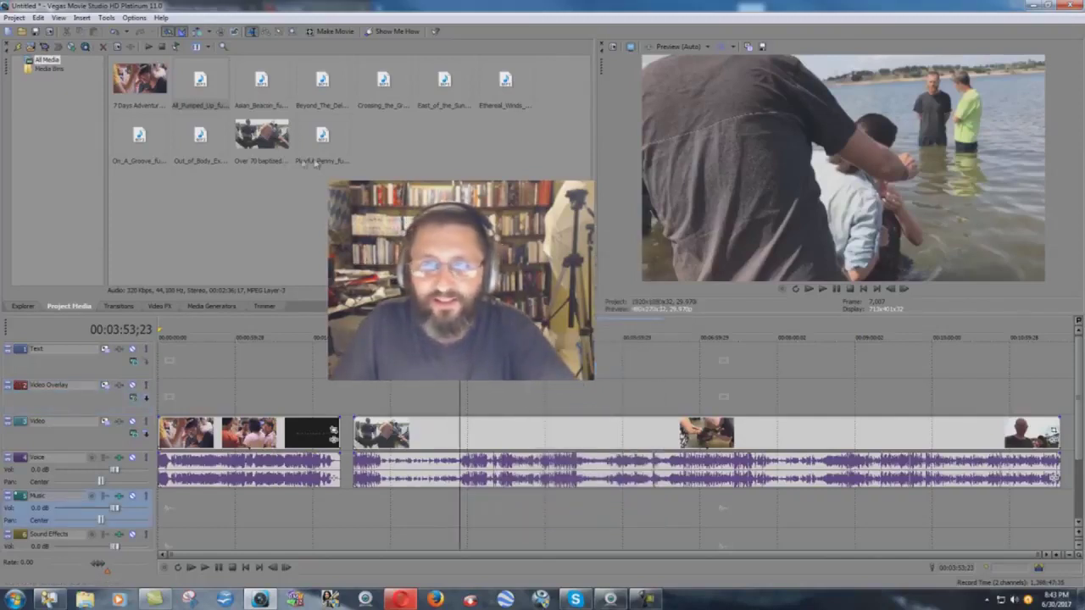
click(327, 80)
drag(326, 80, 467, 519)
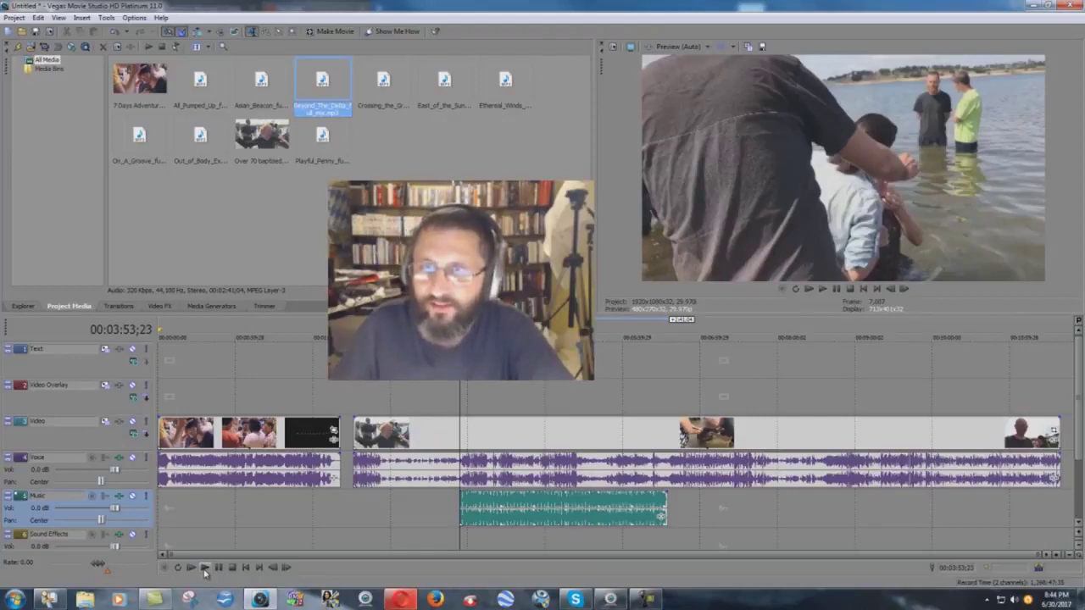
click(204, 568)
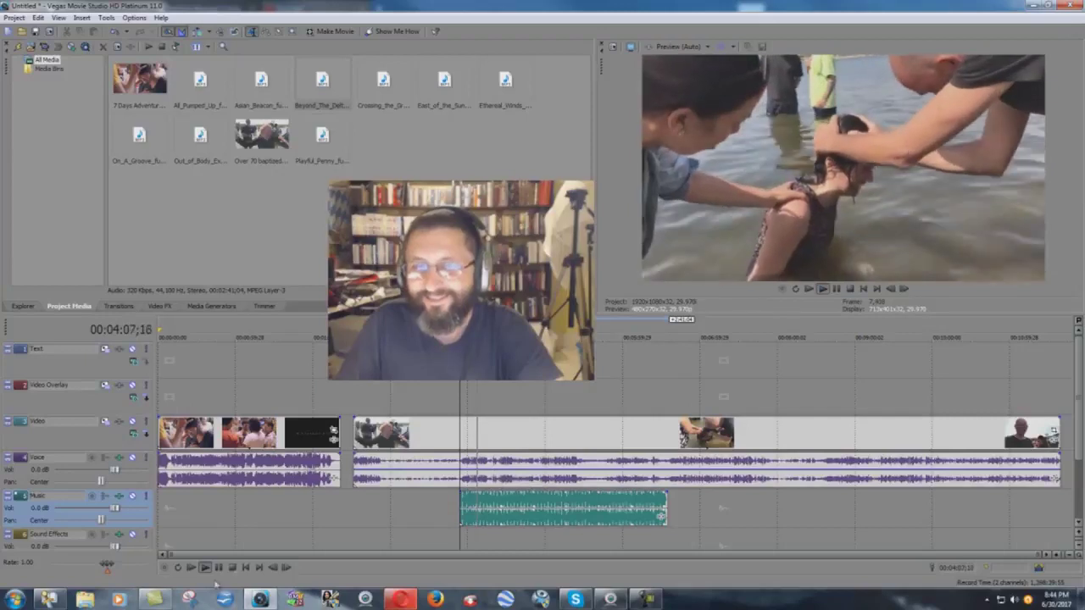
click(240, 568)
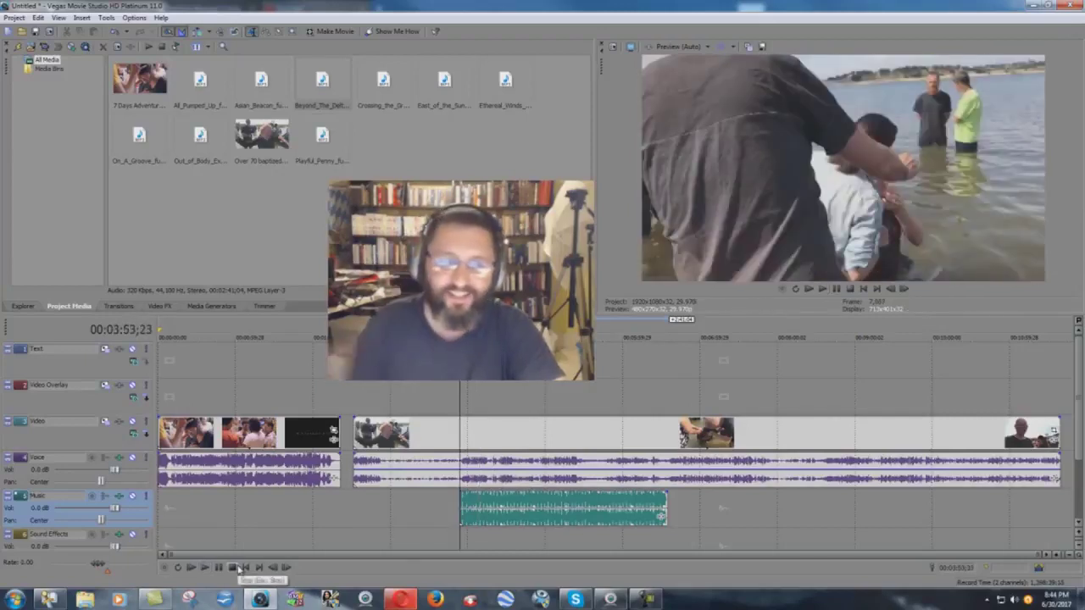
Replace the Beyond_The_Delta music with Crossing_the_Great_Divide, starting at 00:03:53;23 on the Music track
right_click(567, 513)
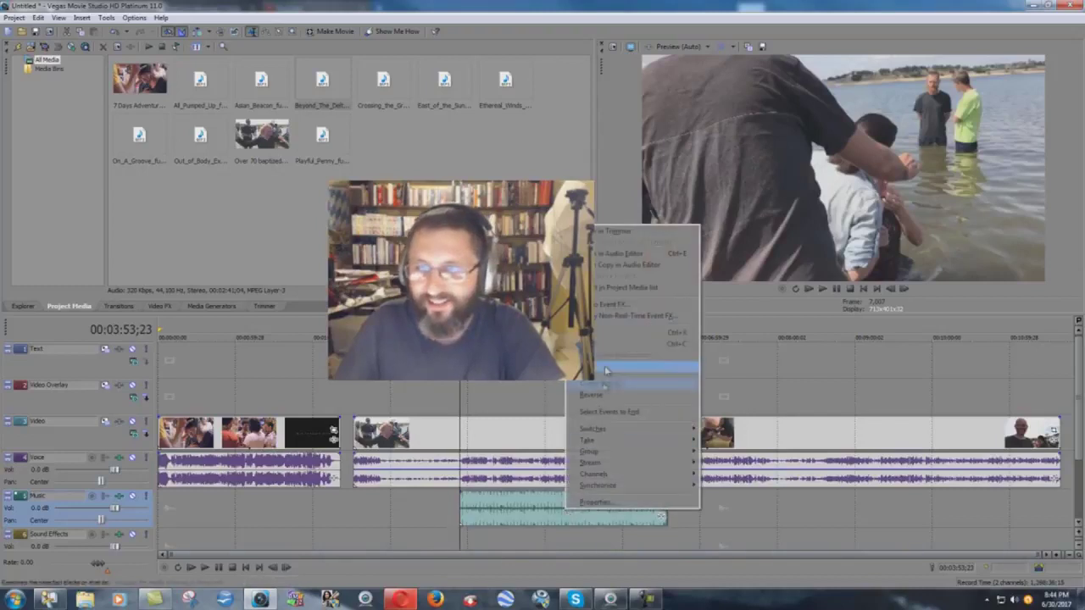
click(610, 370)
click(386, 85)
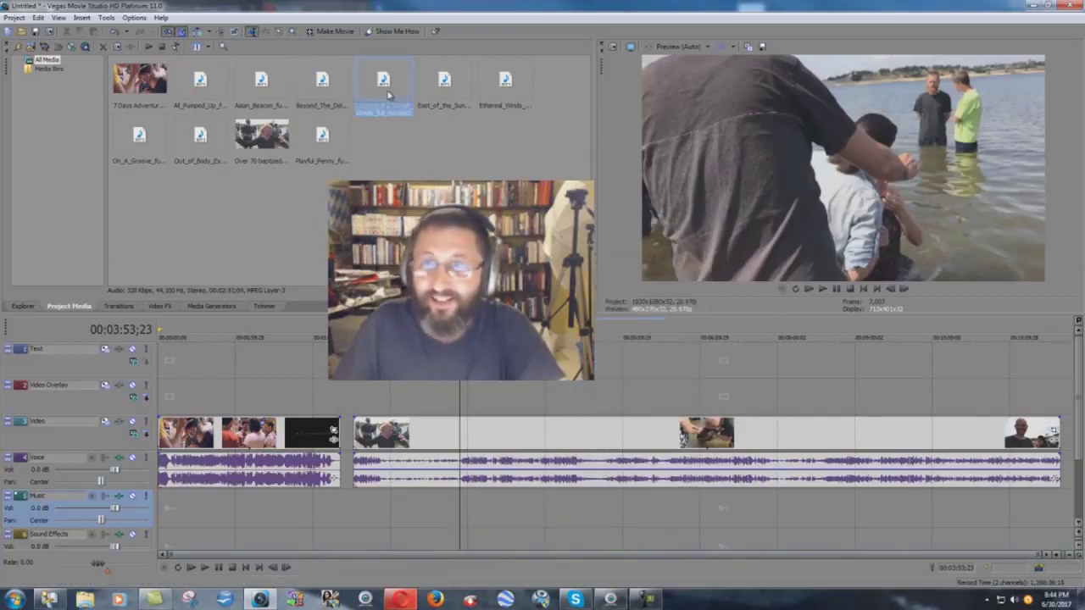
drag(401, 107, 466, 523)
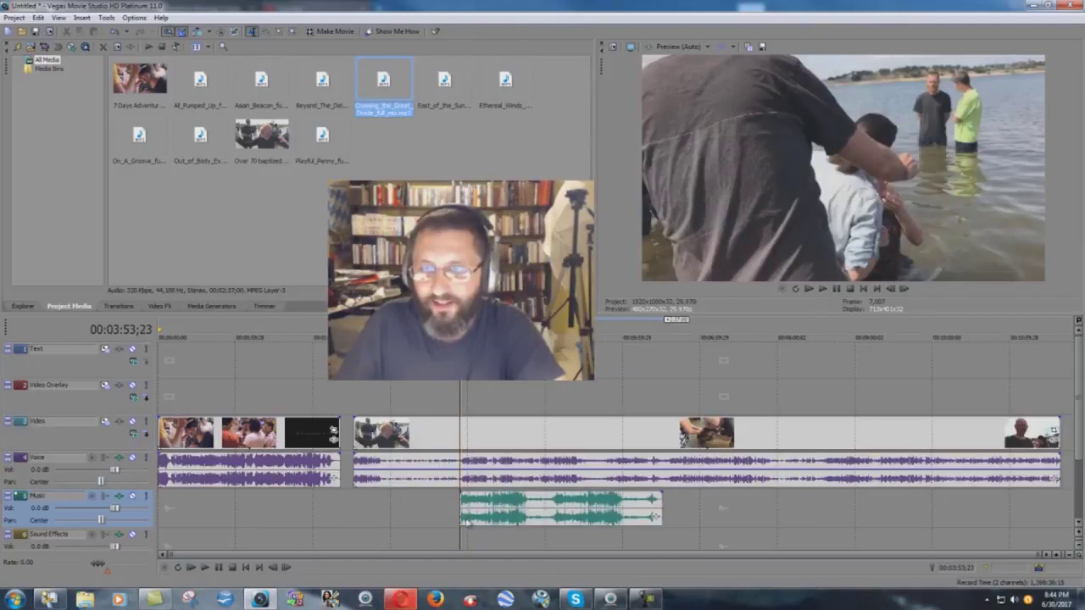
Set the gain of the second clip's voice audio to -4.5 dB and play it with the Crossing_the_Great_Divide music
click(498, 477)
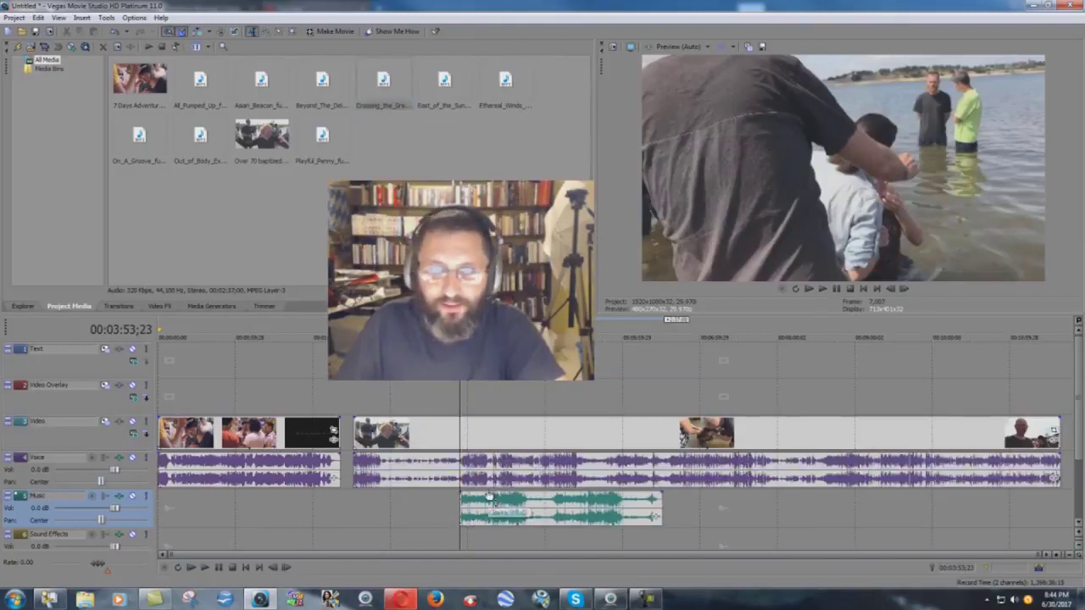
drag(498, 453, 497, 476)
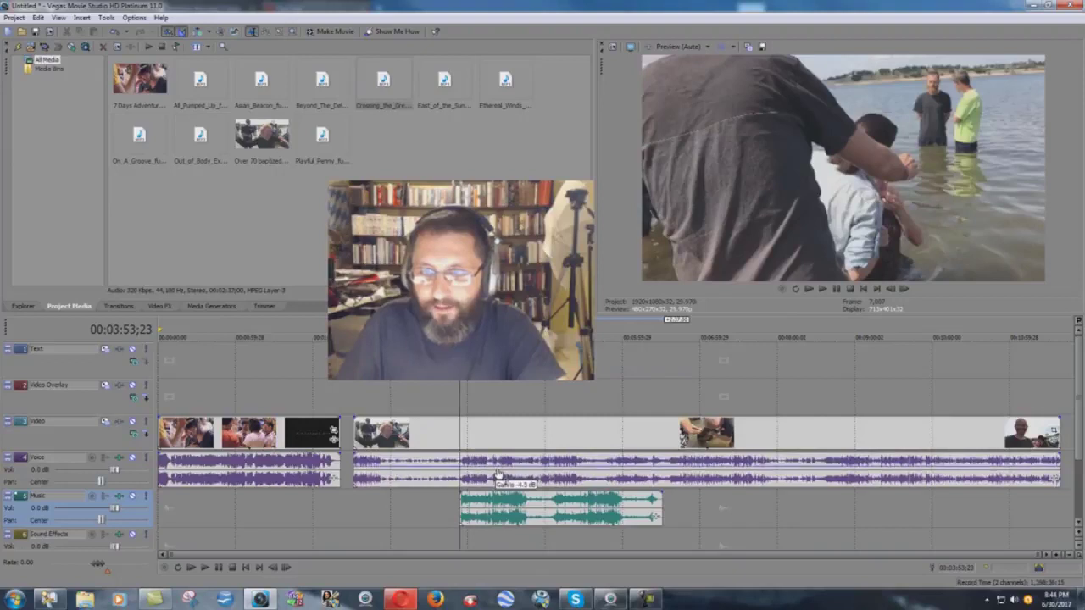
click(206, 567)
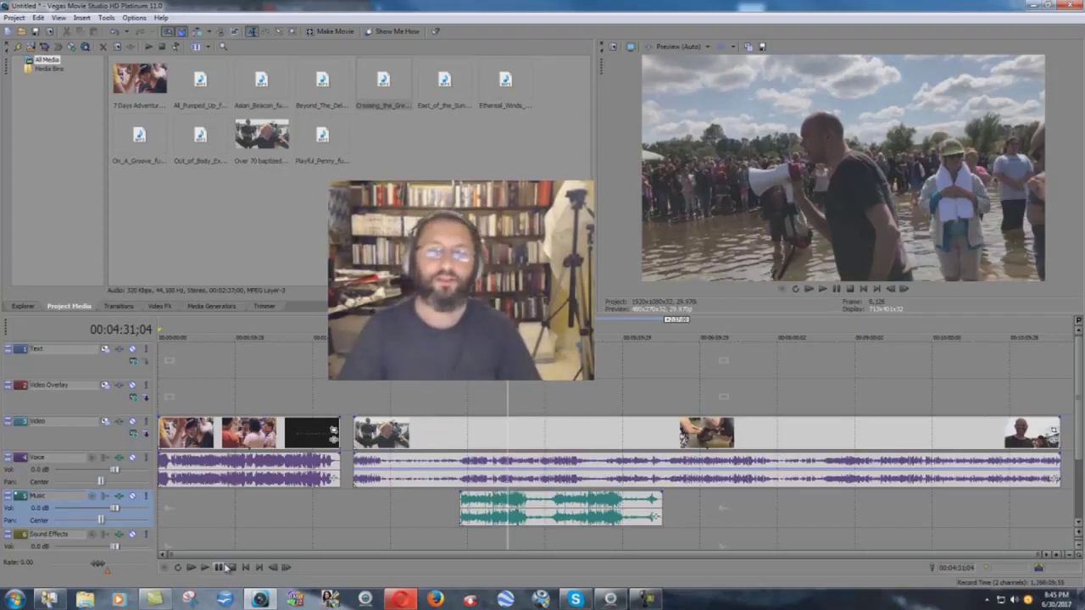
Mute the Voice track and play the background music alone from 00:04:31;04
click(133, 458)
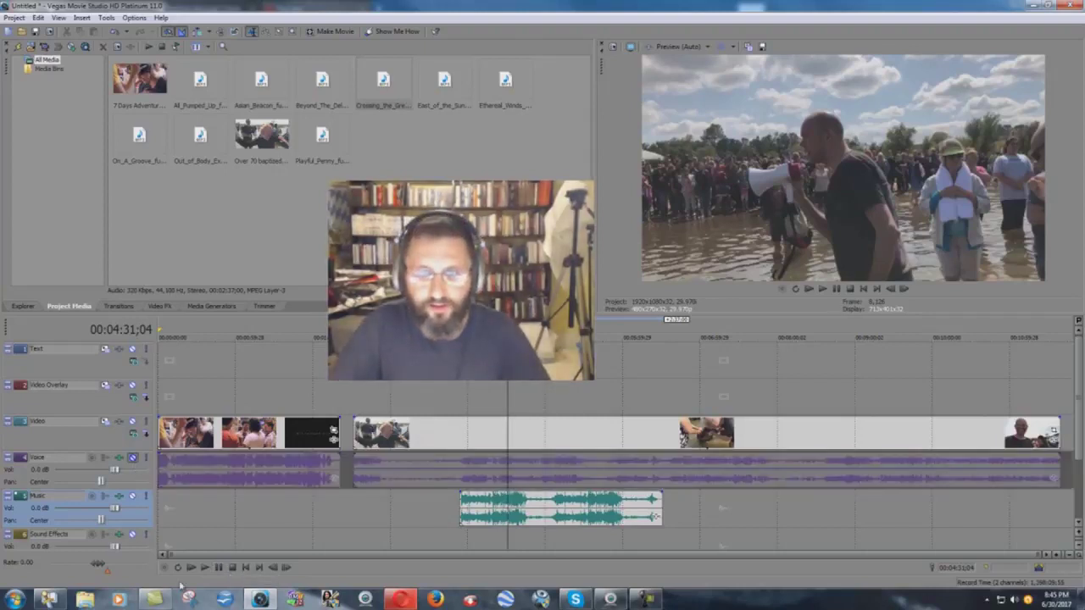
click(205, 568)
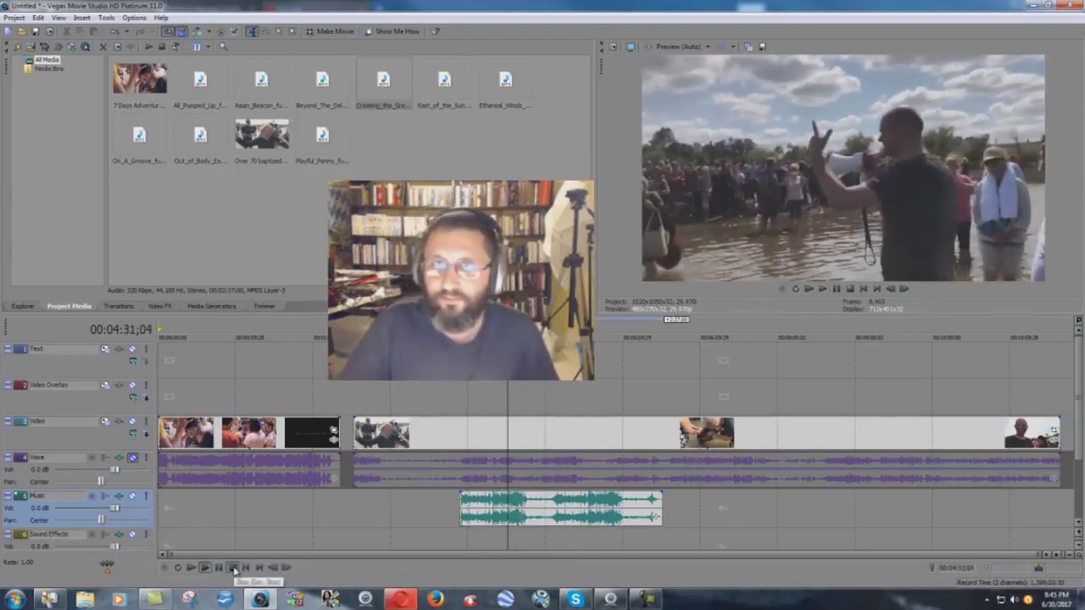
click(233, 568)
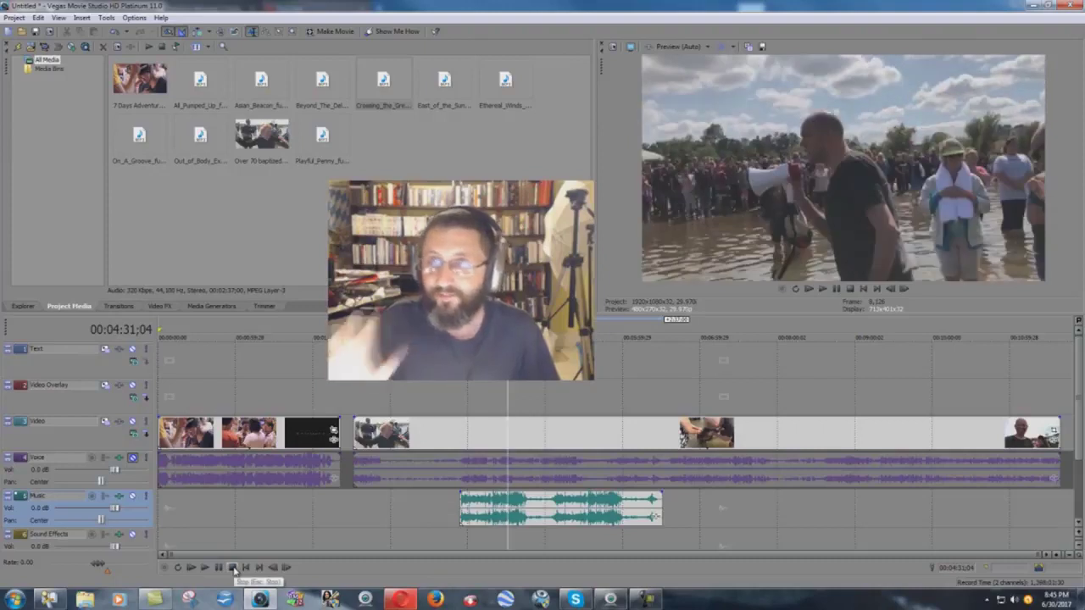
Try East_of_the_Sunset in place of the current music from 00:03:53;23, lowering the second clip's voice gain while the mix plays
click(460, 395)
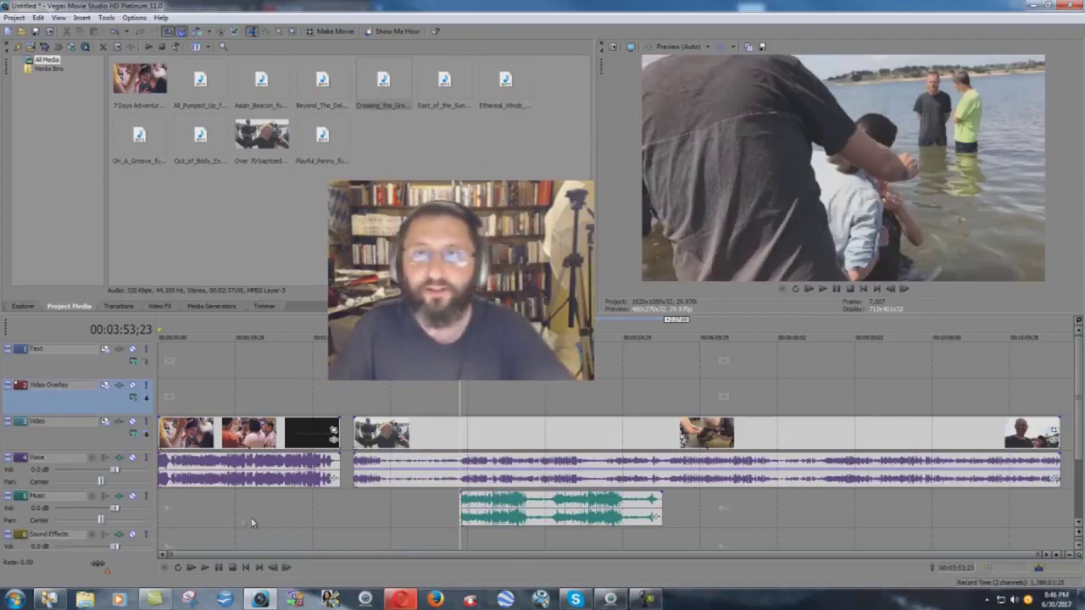
right_click(553, 506)
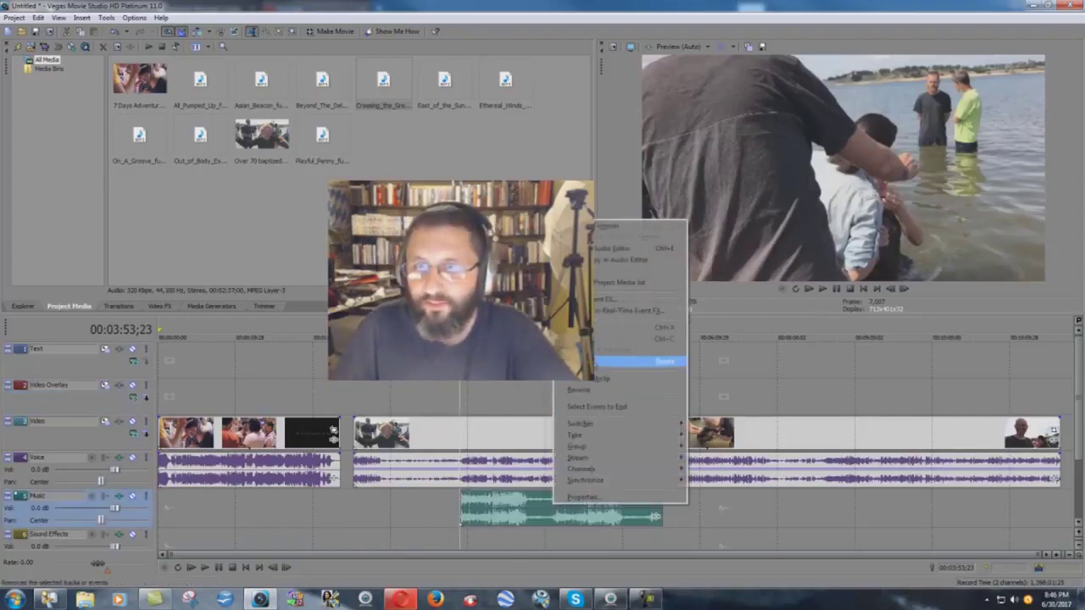
click(653, 361)
click(444, 80)
drag(444, 80, 464, 522)
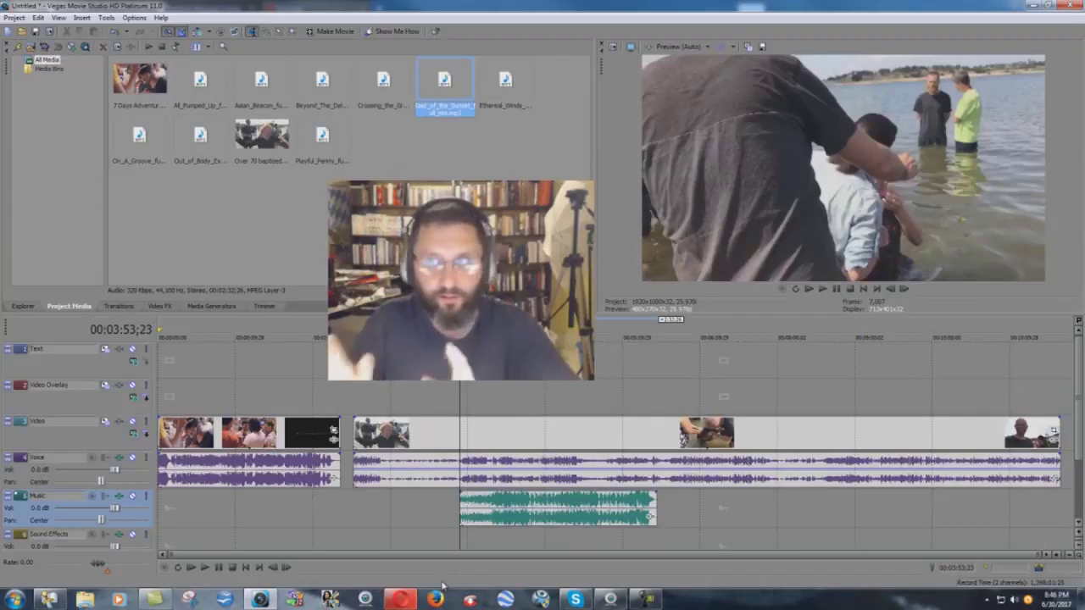
click(205, 567)
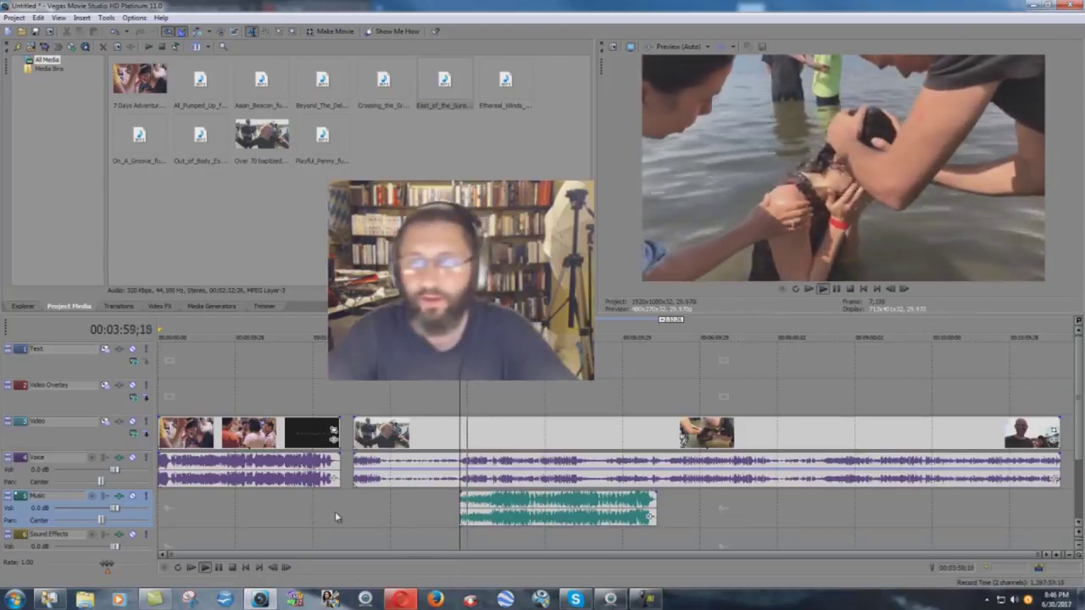
drag(537, 460, 534, 483)
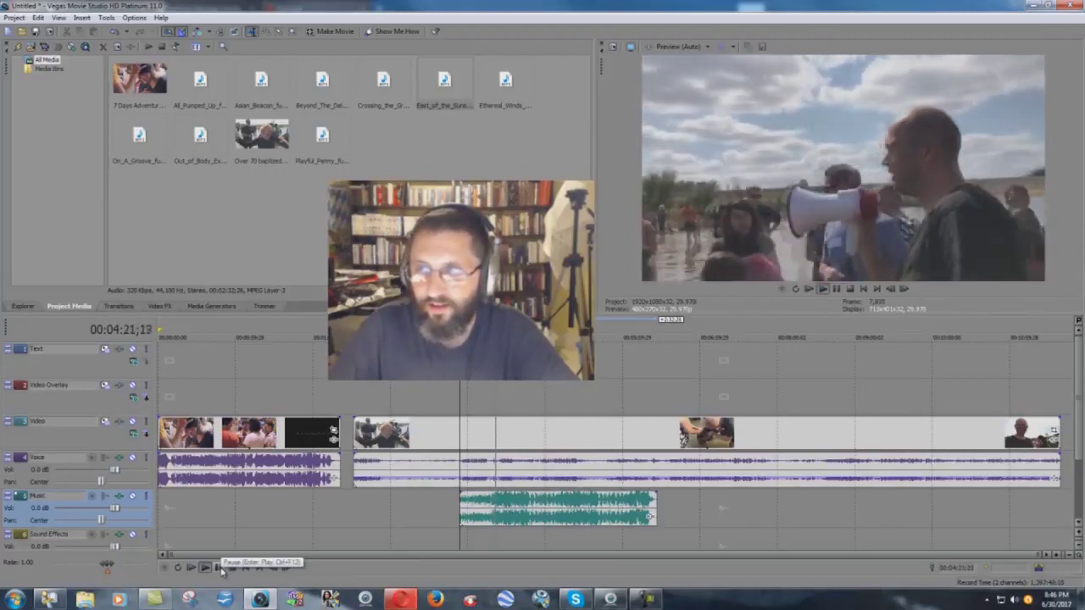
click(220, 568)
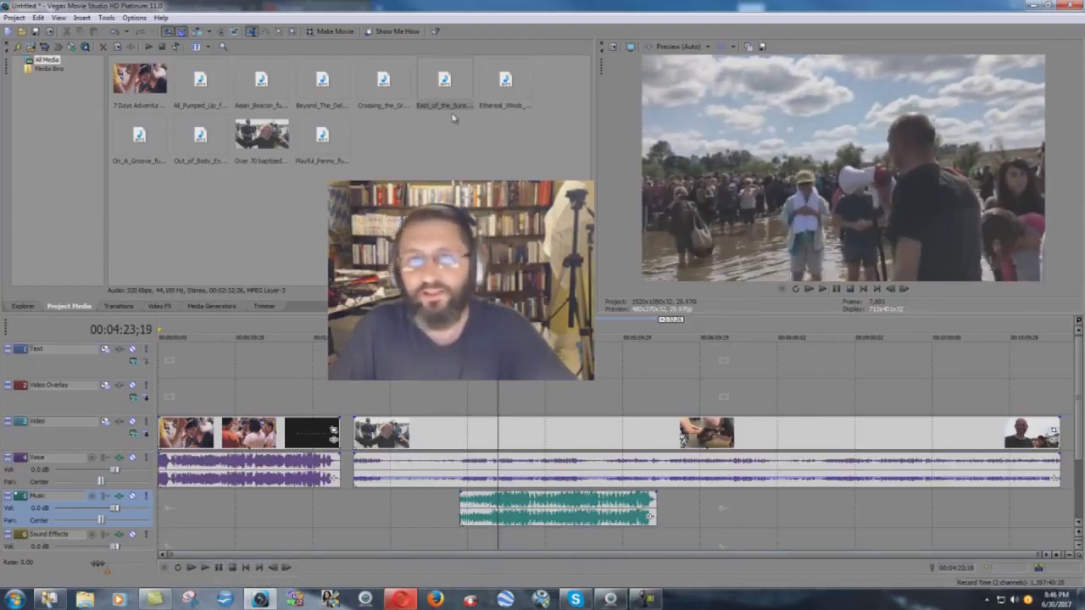
Replace the East_of_the_Sunset music with Ethereal_Winds and play the mix from 00:03:54;19
right_click(550, 521)
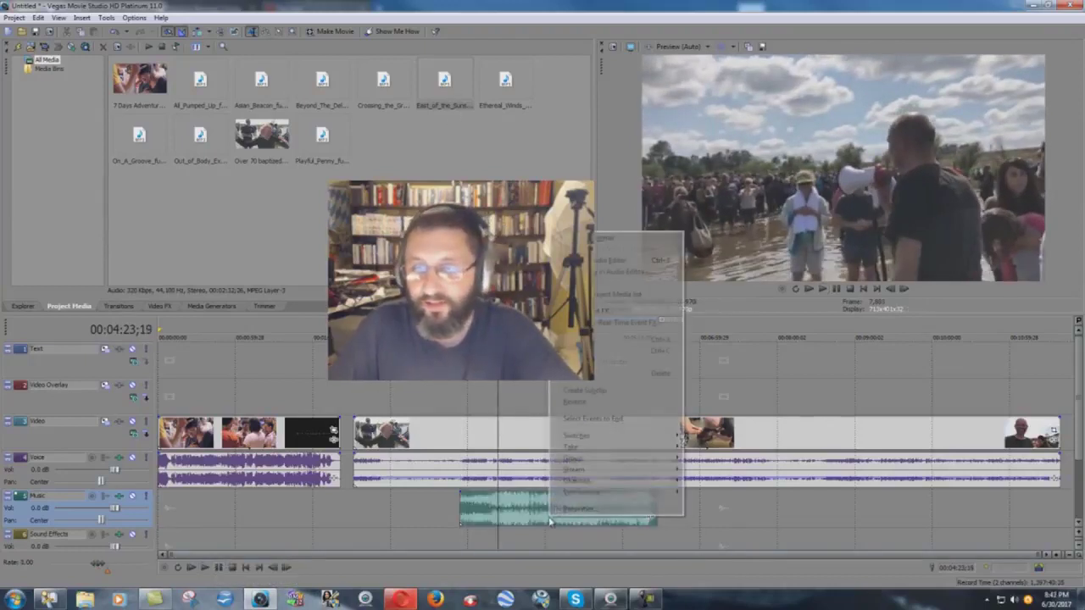
click(649, 373)
drag(505, 81, 463, 508)
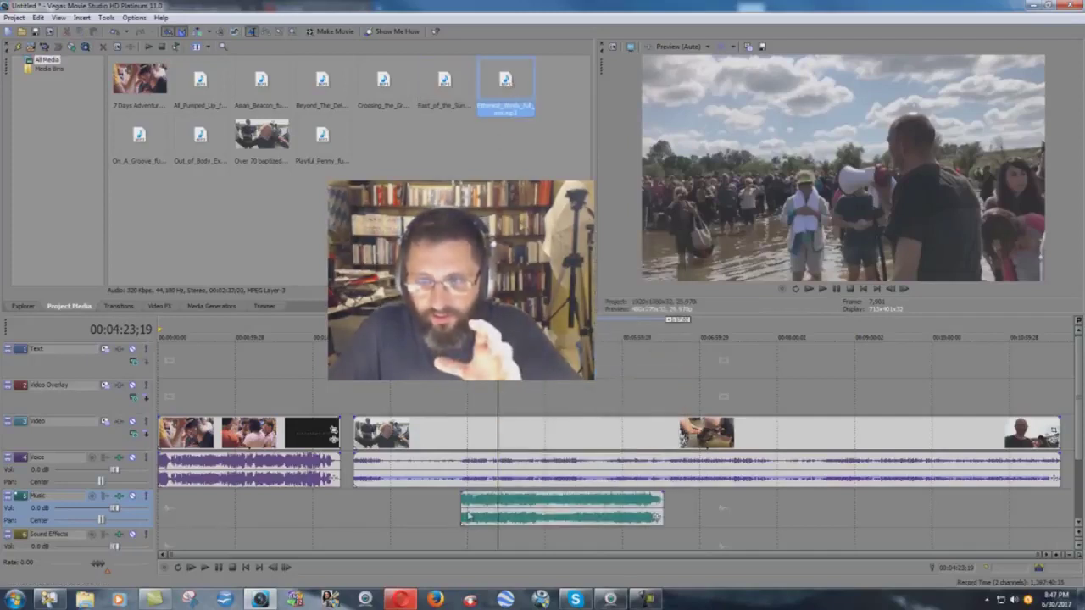
click(459, 393)
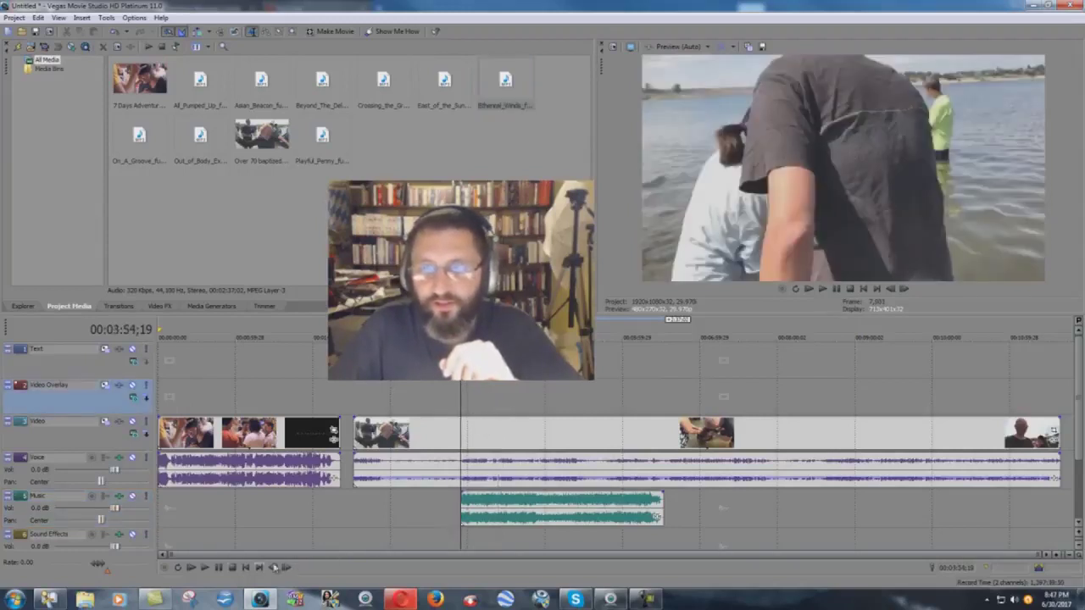
key(space)
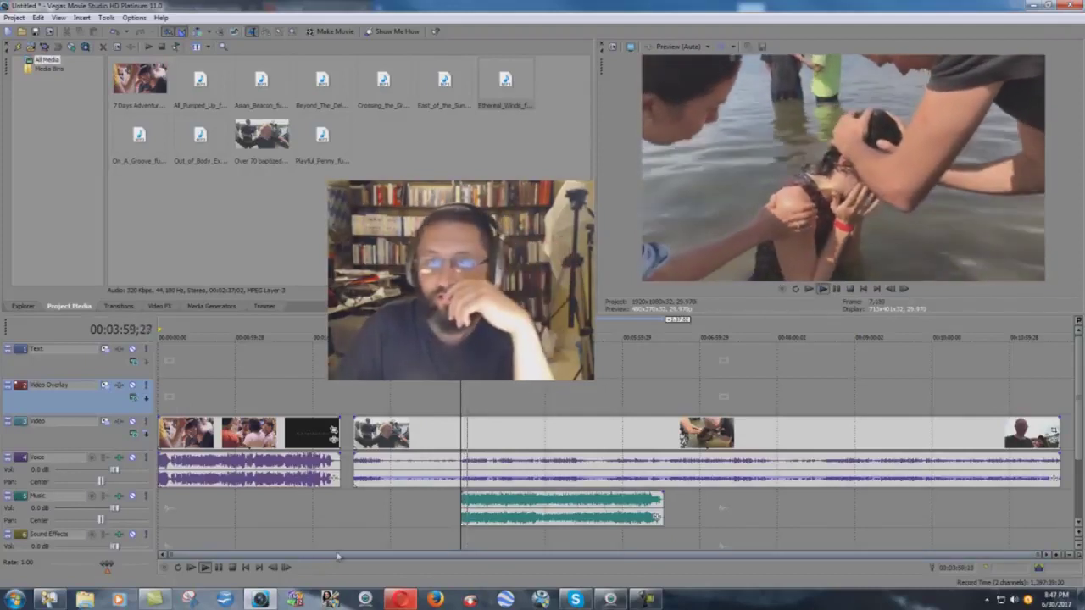
click(217, 570)
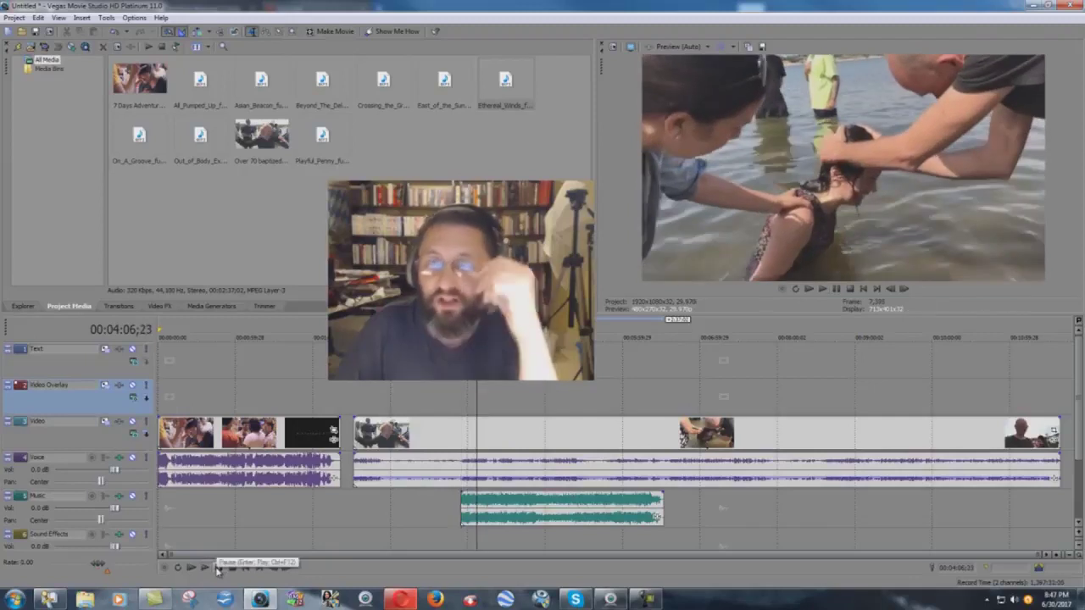
Replace the Ethereal_Winds music with On_A_Groove, starting at 00:03:52;27 on the Music track
right_click(501, 512)
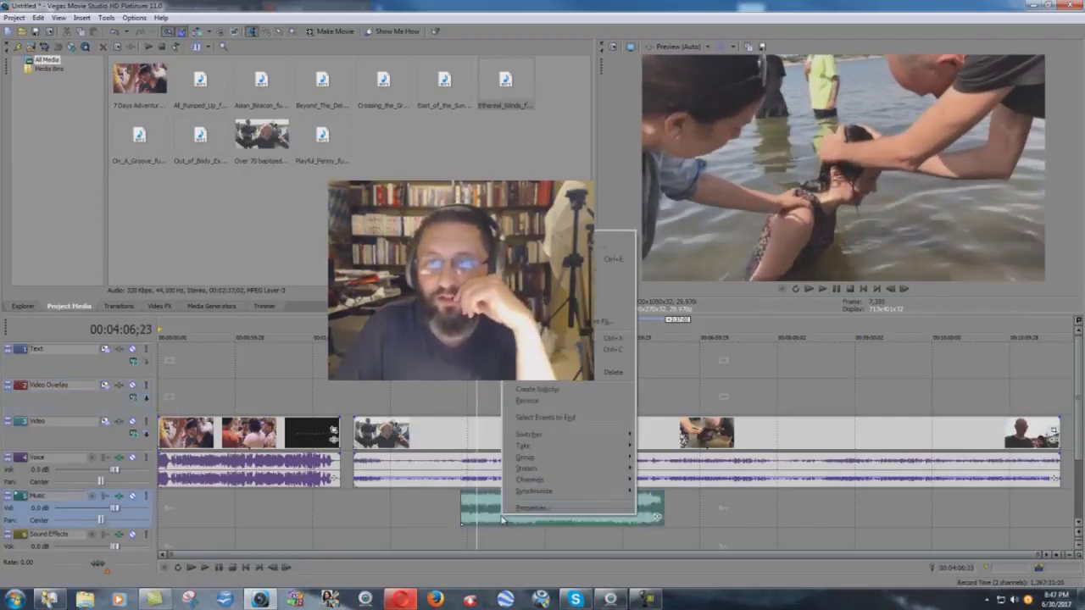
click(519, 373)
click(461, 403)
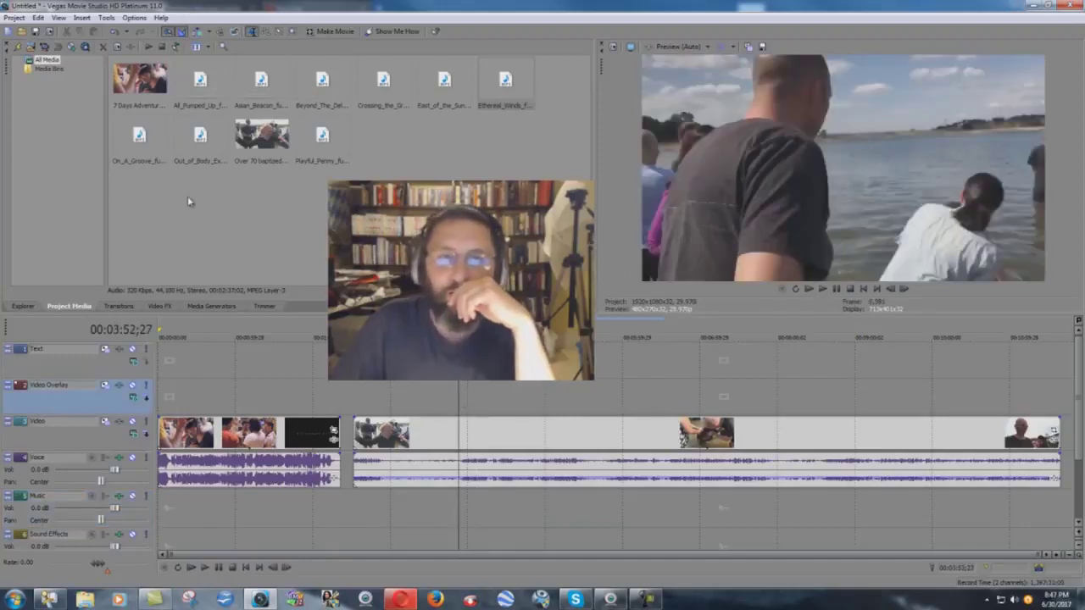
click(154, 139)
drag(145, 134, 465, 514)
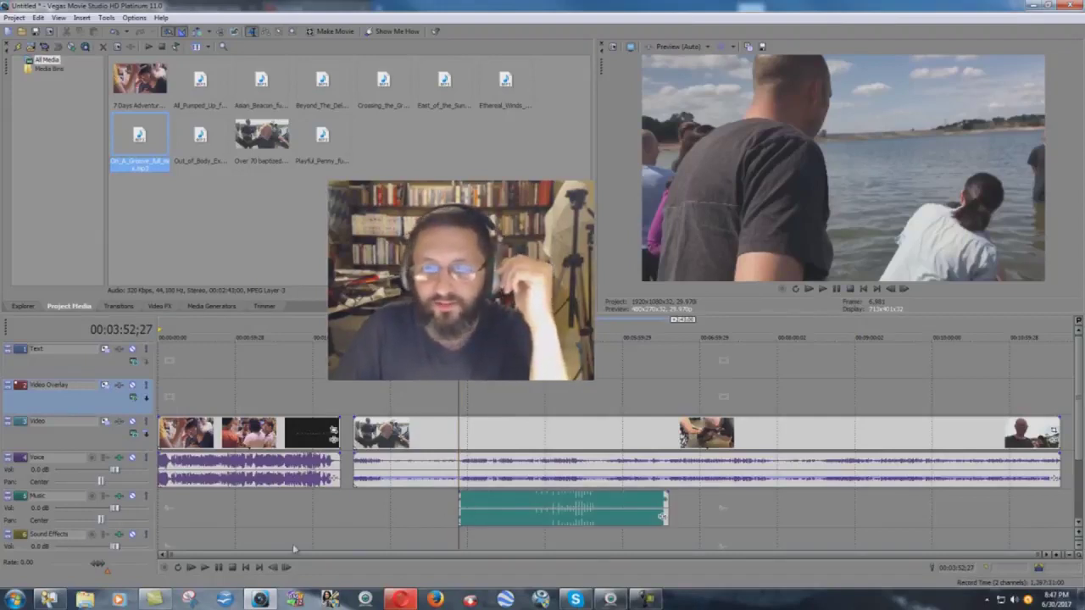
Raise the gain of the second clip's voice audio and play it together with the On_A_Groove music
drag(487, 484, 485, 462)
click(203, 569)
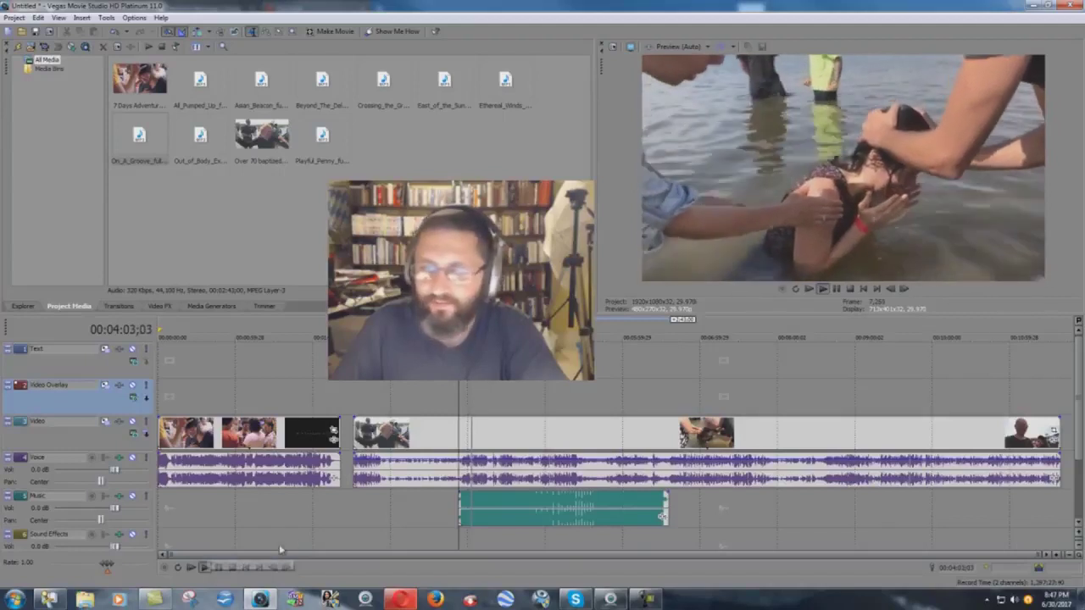
click(233, 572)
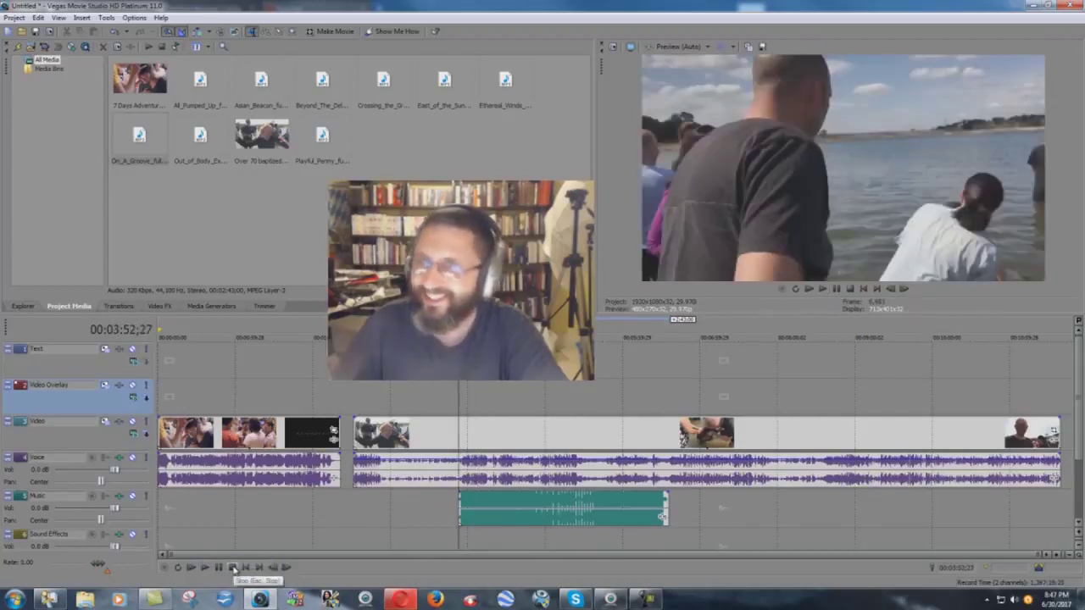
Replace the On_A_Groove music with Out_of_Body_Experience, starting at 00:03:52;27, and play the mix
right_click(521, 512)
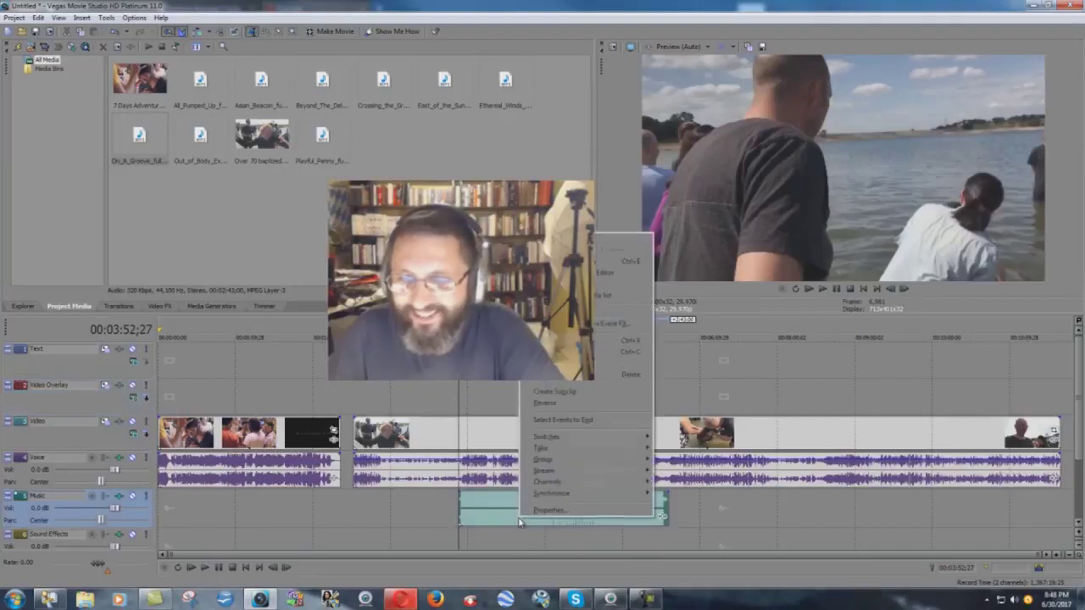
click(630, 373)
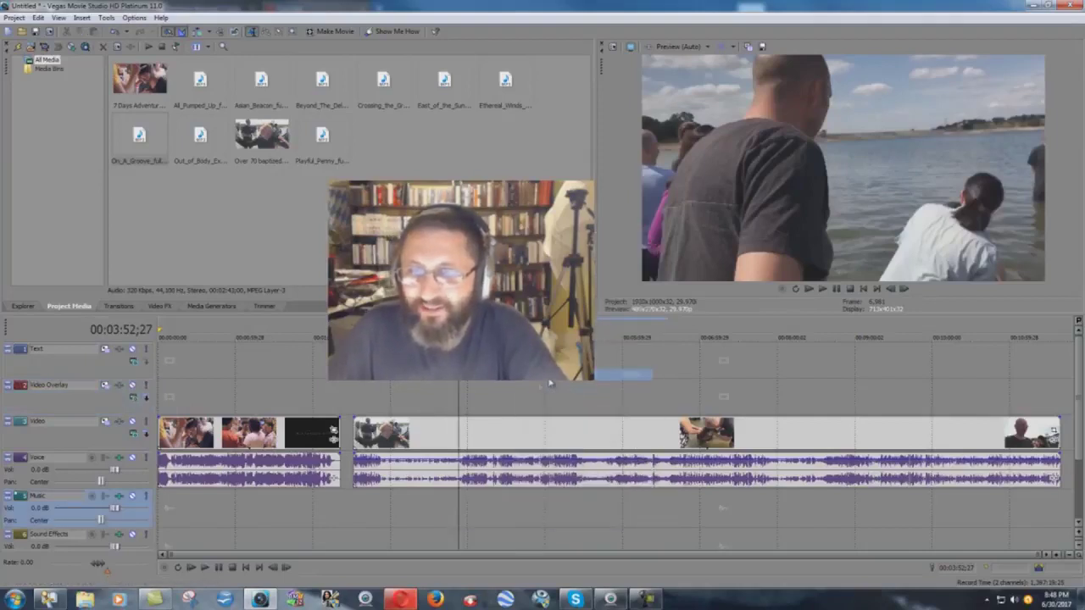
click(200, 136)
drag(200, 136, 465, 518)
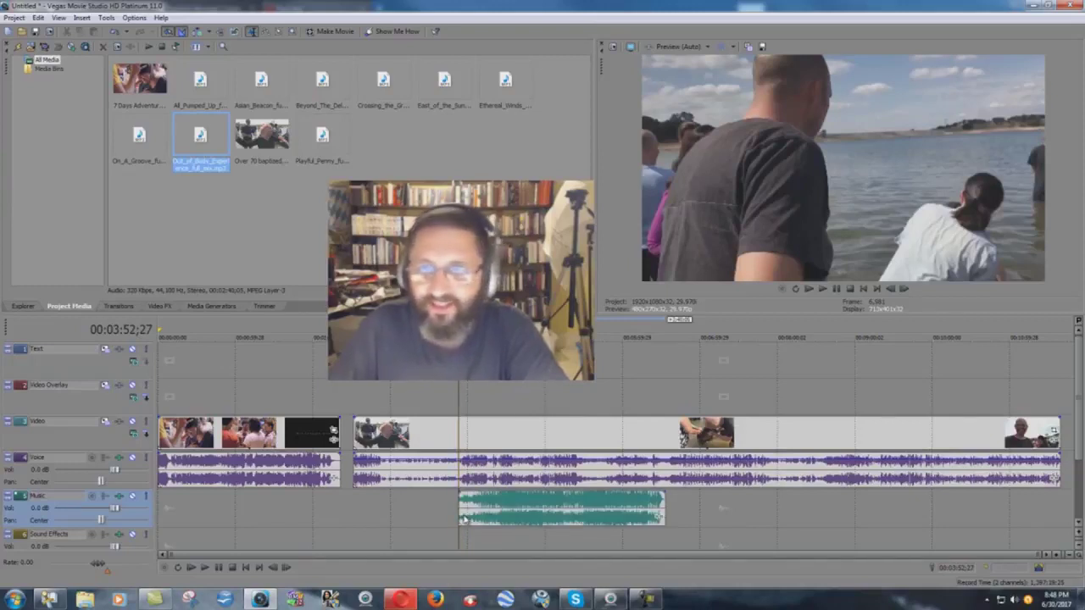
click(205, 568)
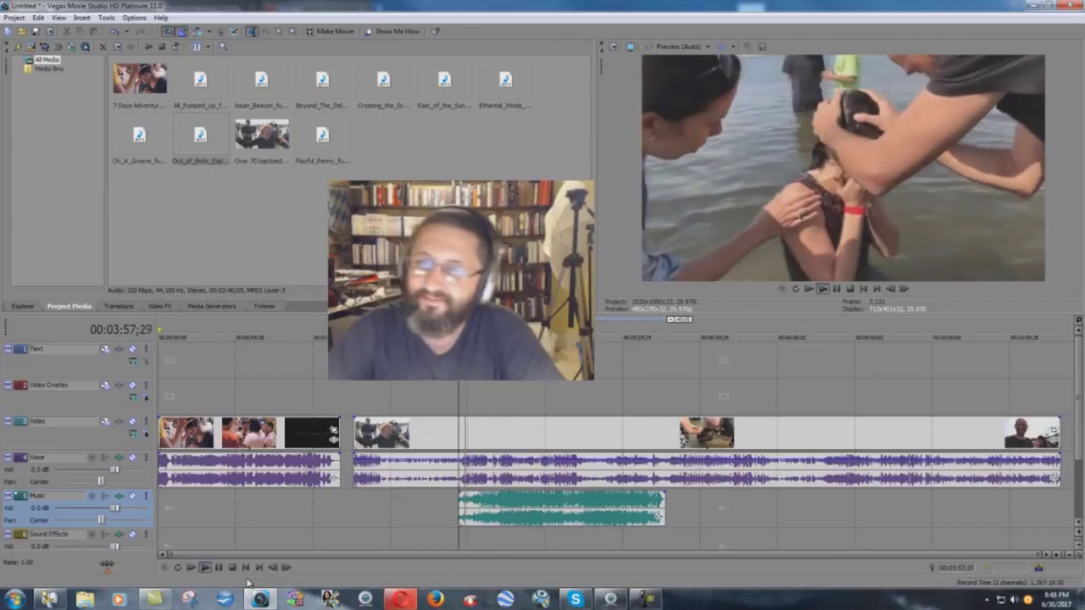
Lower the gain of the second clip's voice audio during playback, listen to the balance, and stop playback
drag(500, 462, 505, 479)
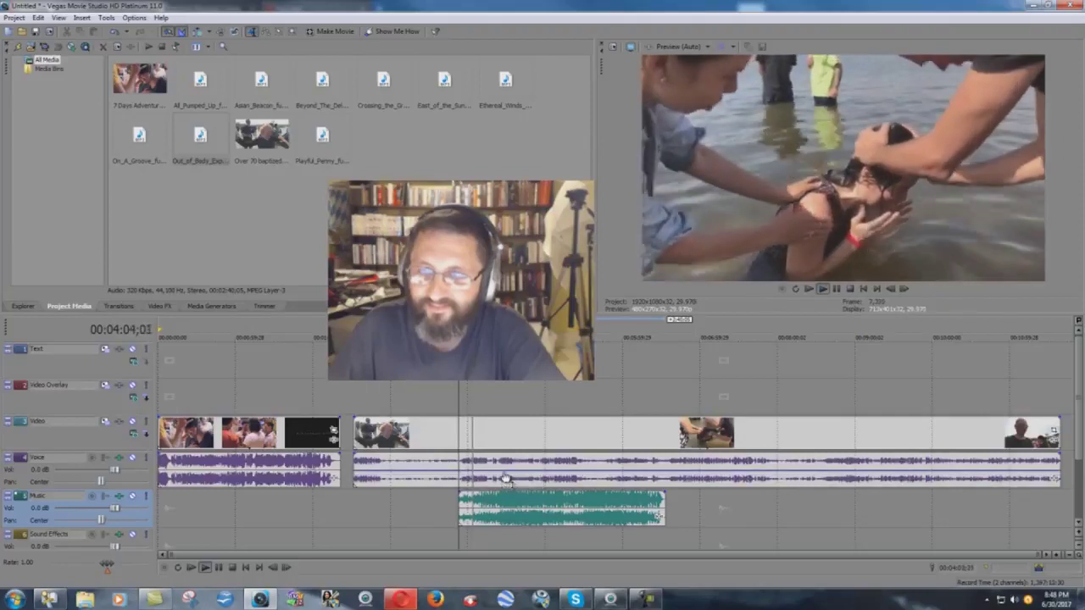
click(505, 478)
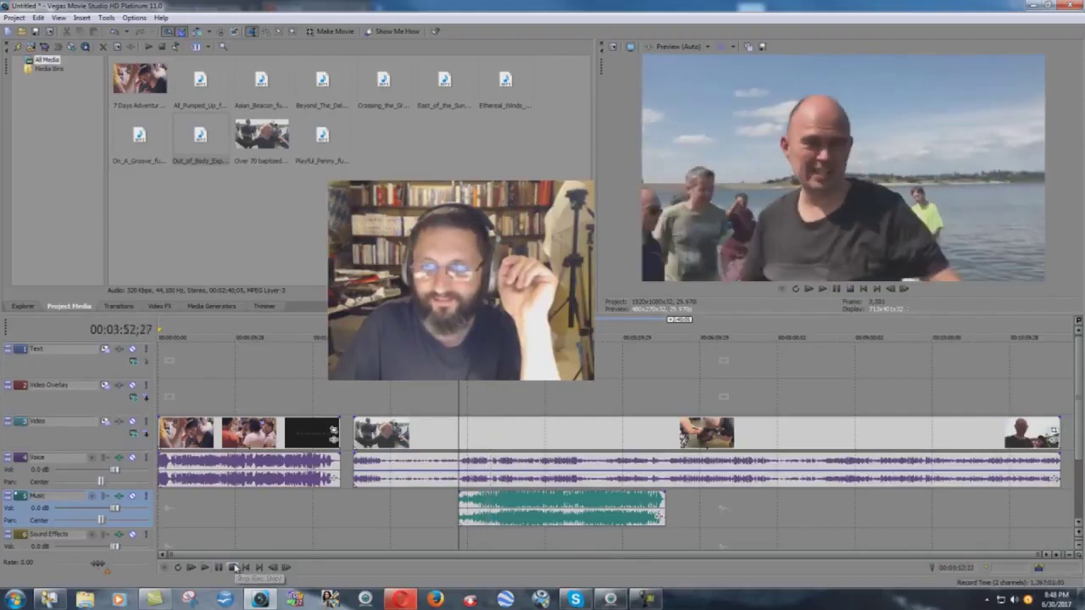
click(232, 567)
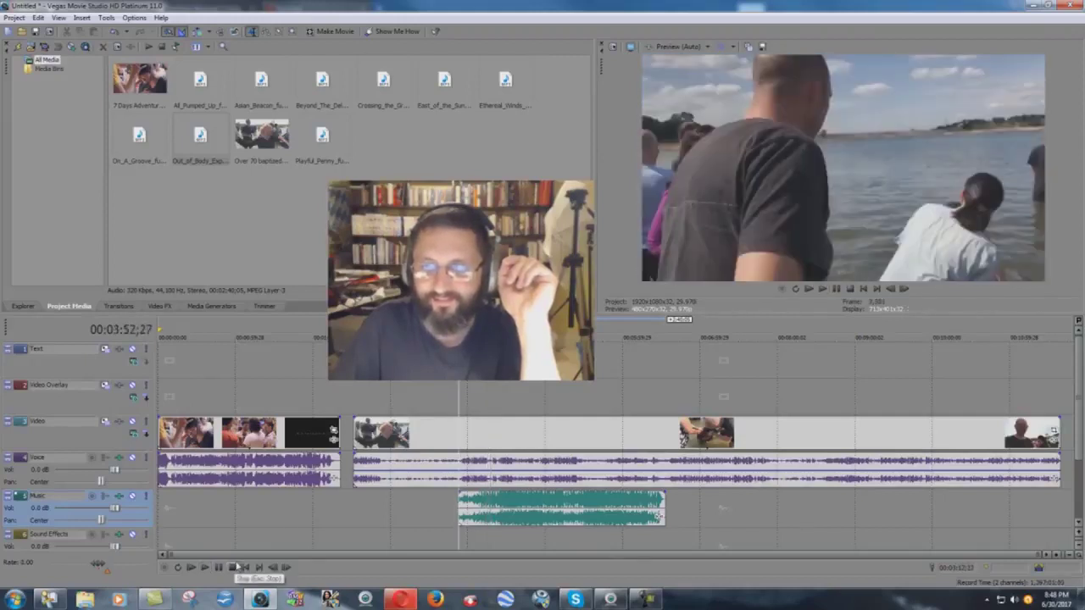
Replace the Out_of_Body_Experience music with Playful_Penny, starting at 00:03:52;27, and mute the Voice track
right_click(543, 506)
click(650, 360)
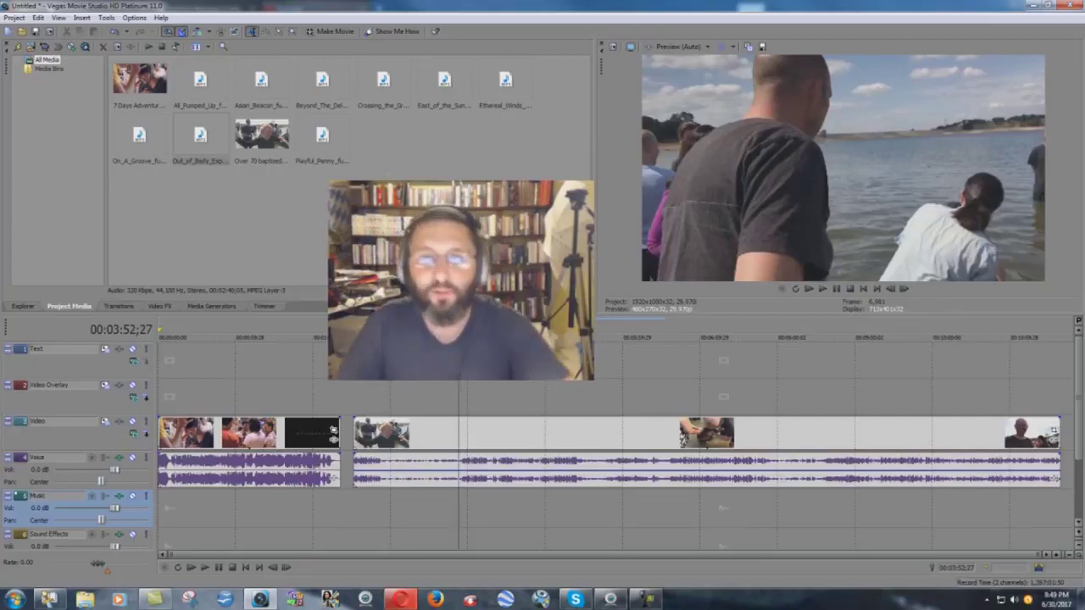
drag(322, 140, 468, 522)
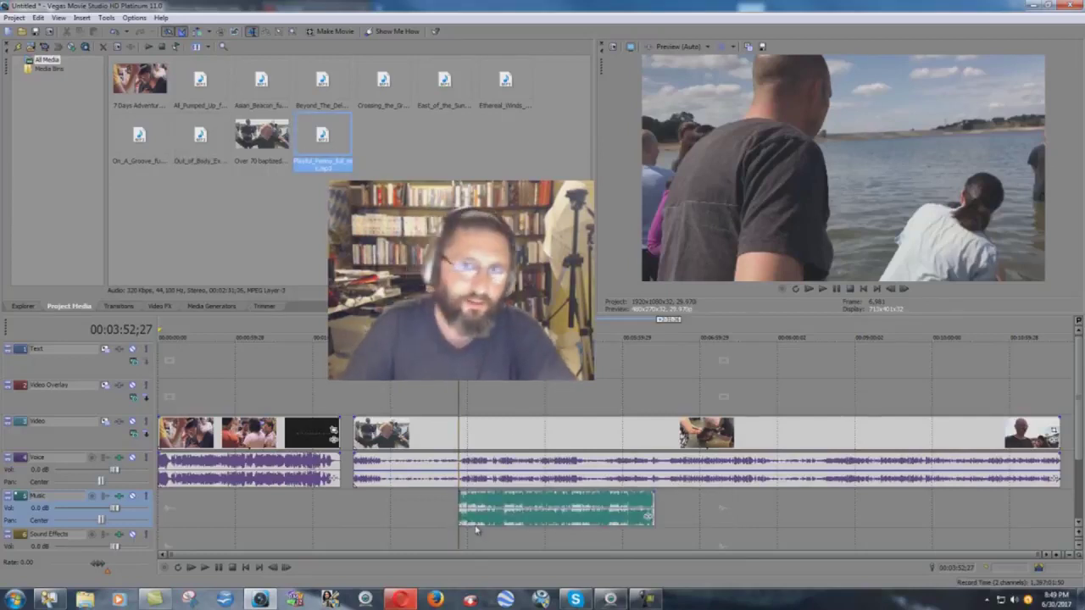
click(132, 458)
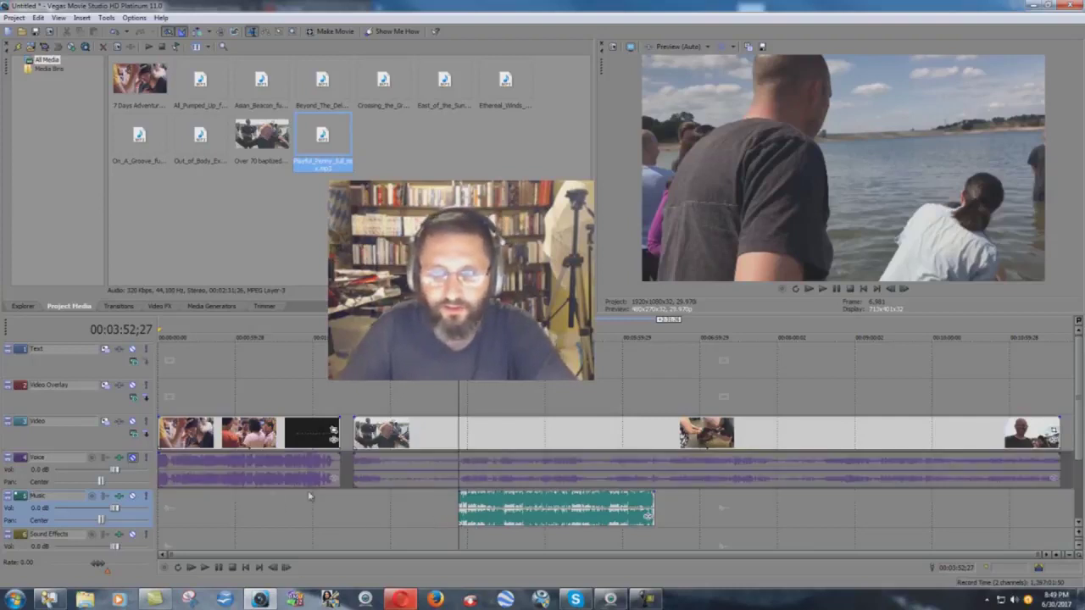
Play the second clip from 00:03:52;27 with the Playful_Penny music and the muted Voice track, pausing at about 00:04:19
click(206, 568)
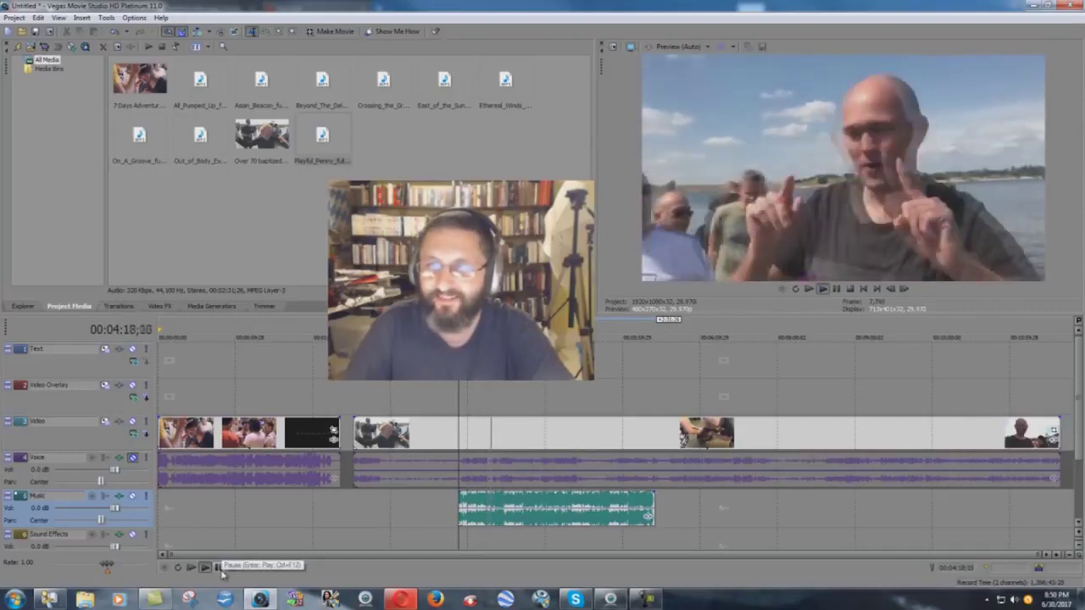
click(220, 570)
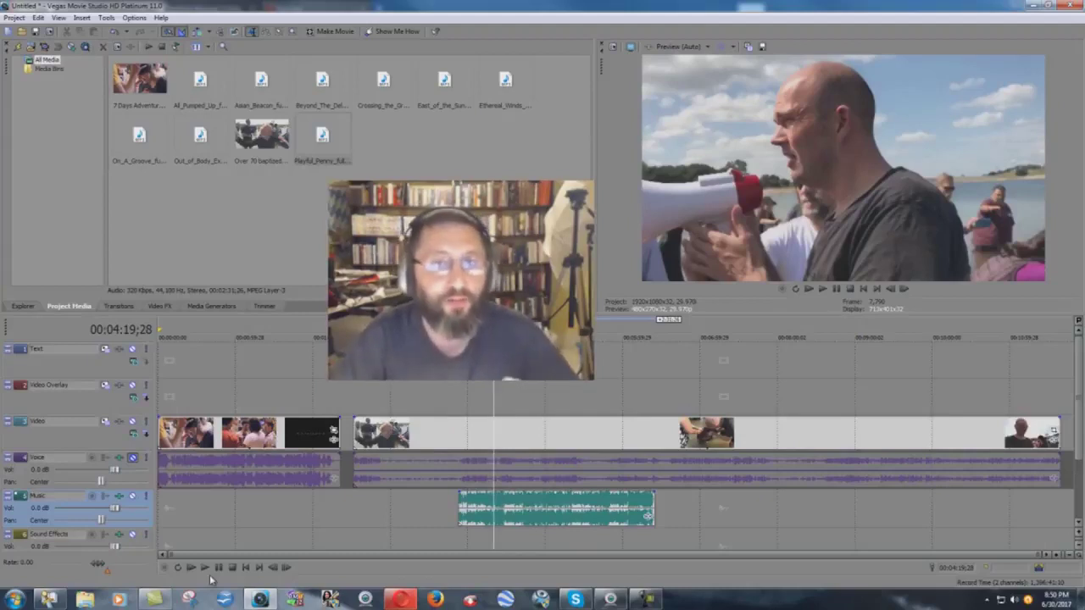
Unmute the Voice track and play the first clip's ending from 00:02:00;26 in short stretches, pausing at about 00:02:05 and 00:02:10
click(314, 391)
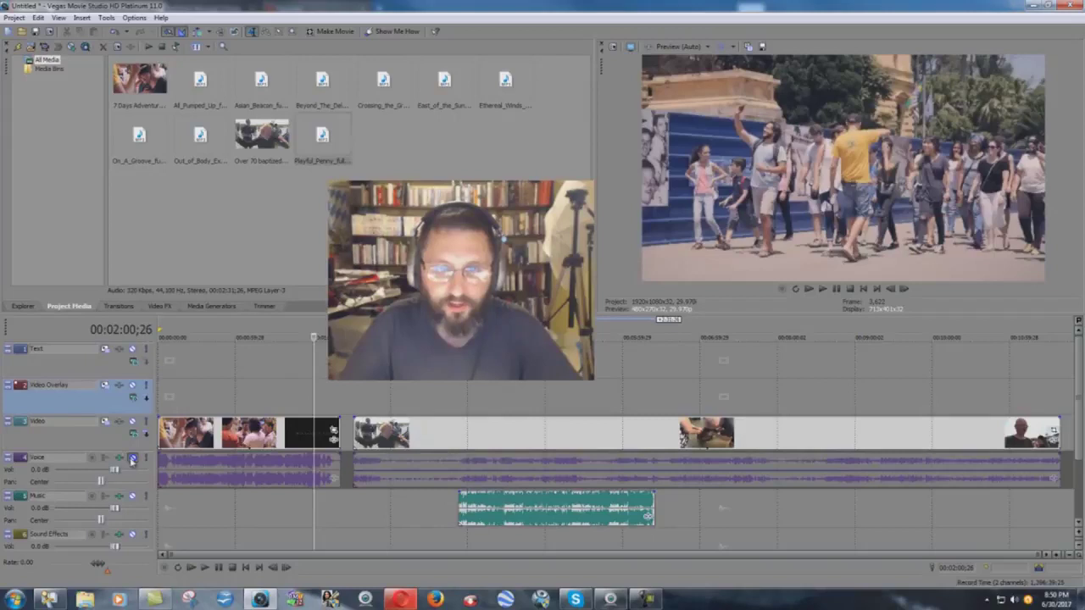
click(204, 567)
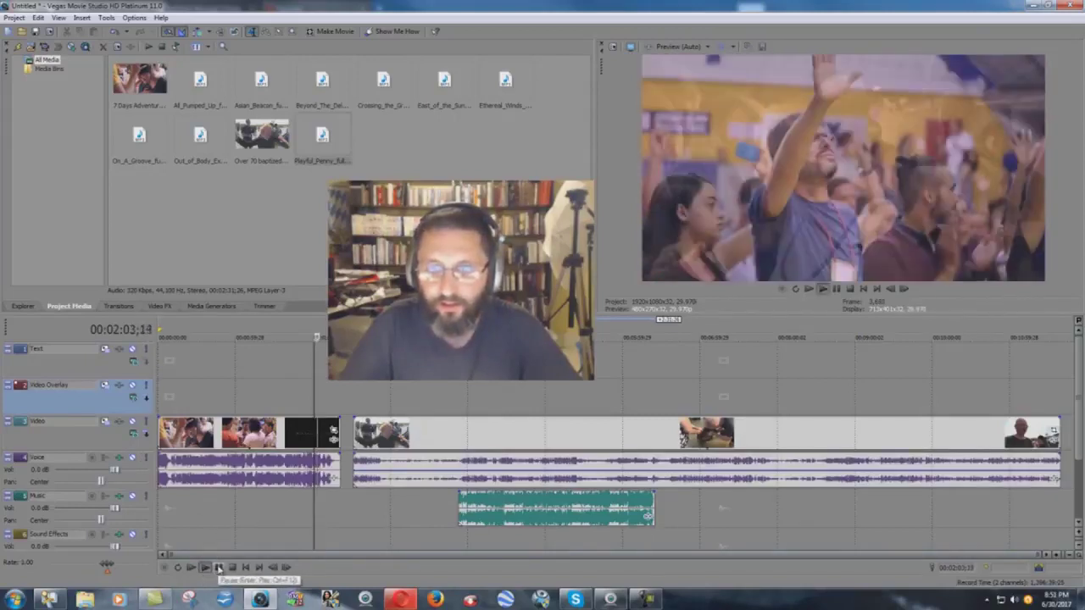
click(219, 567)
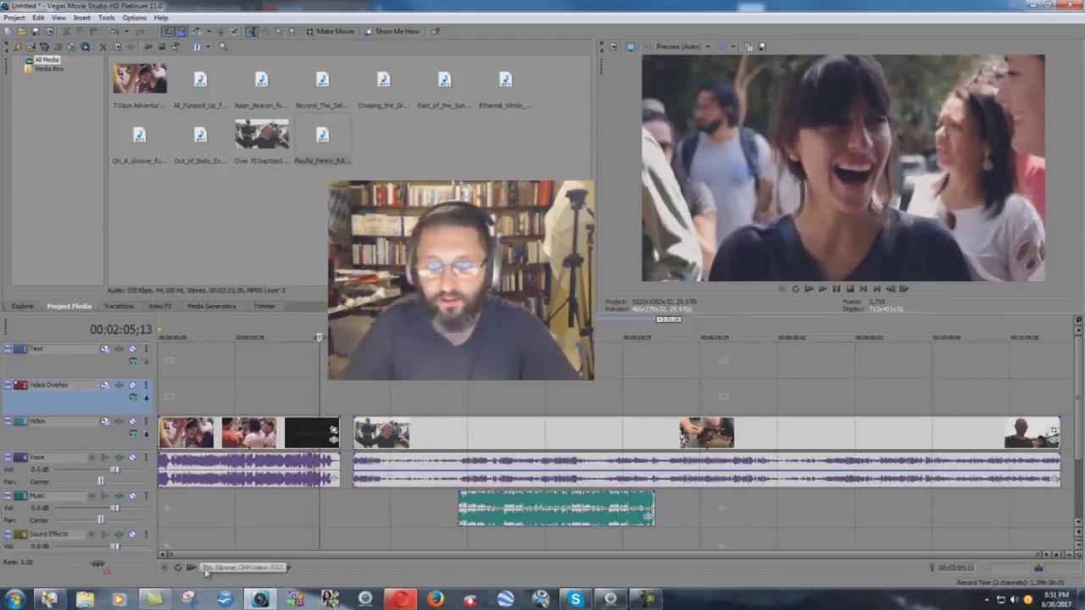
click(206, 568)
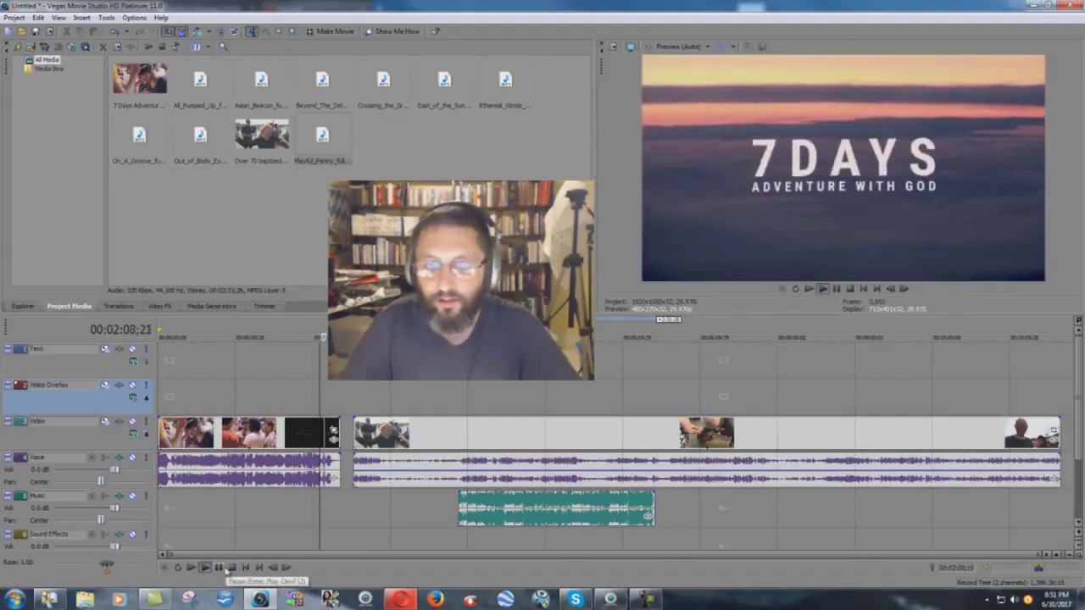
click(219, 567)
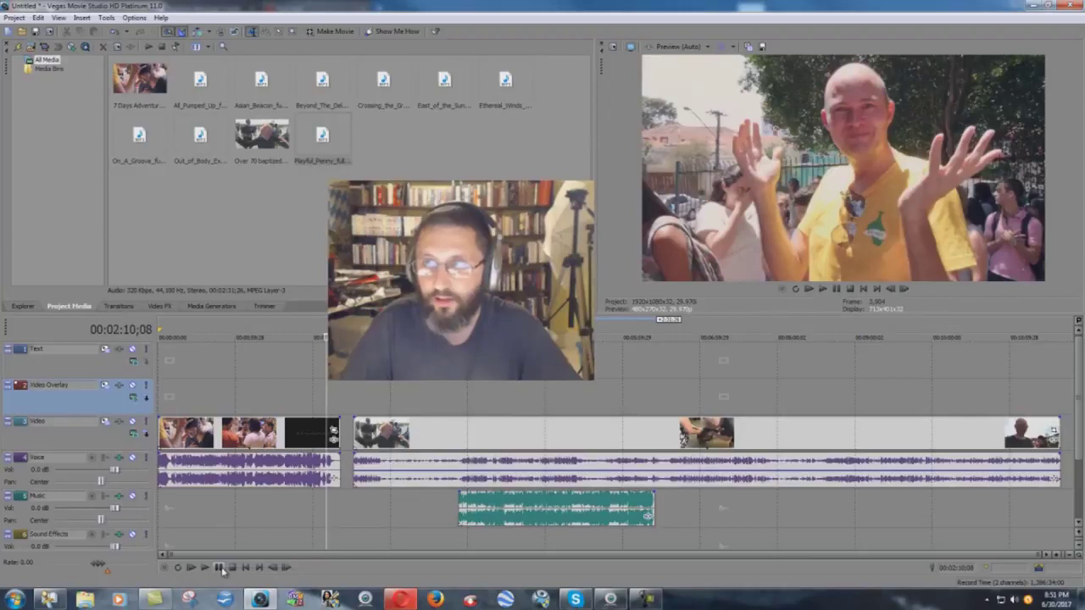